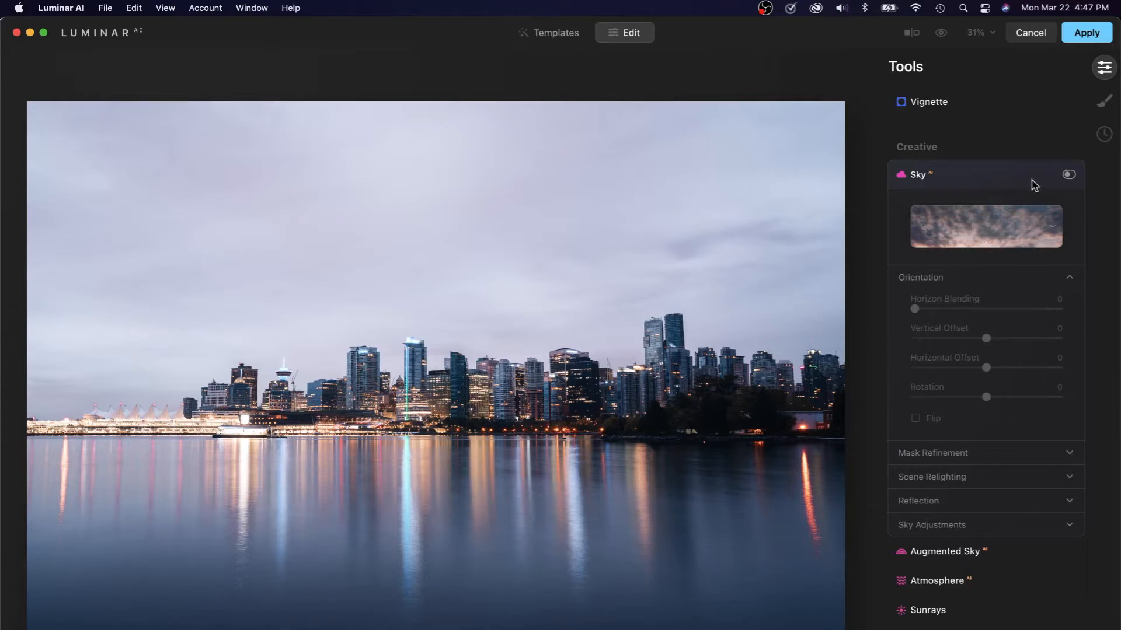
Step: Turn on Sky AI for the skyline photo and apply the purple cloud sky 10 (1)
left_click(1069, 176)
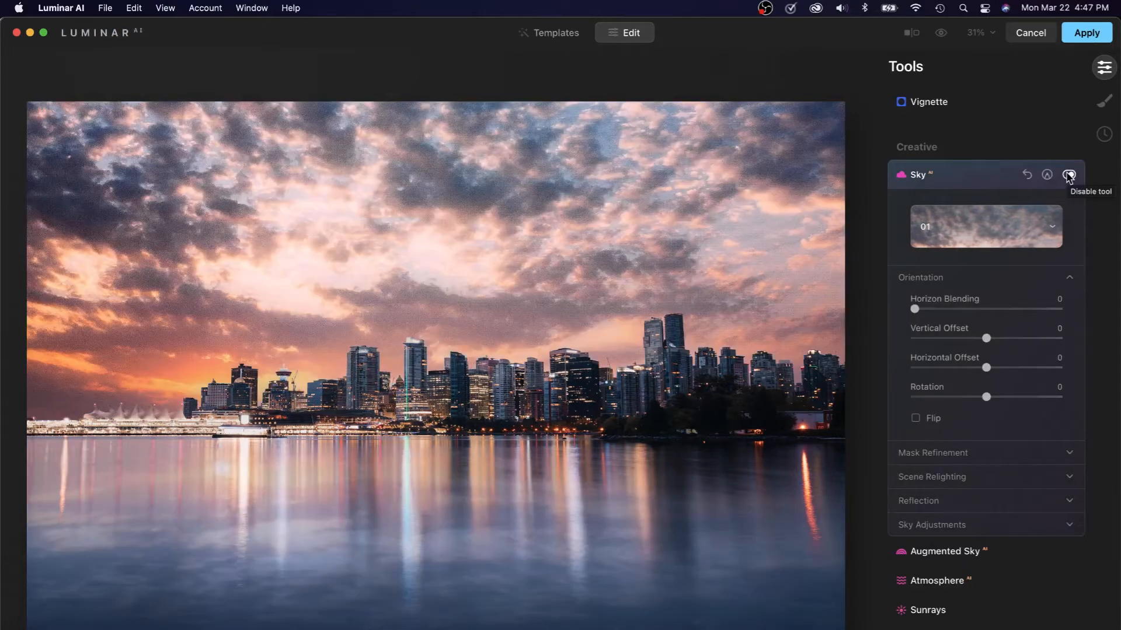
left_click(986, 234)
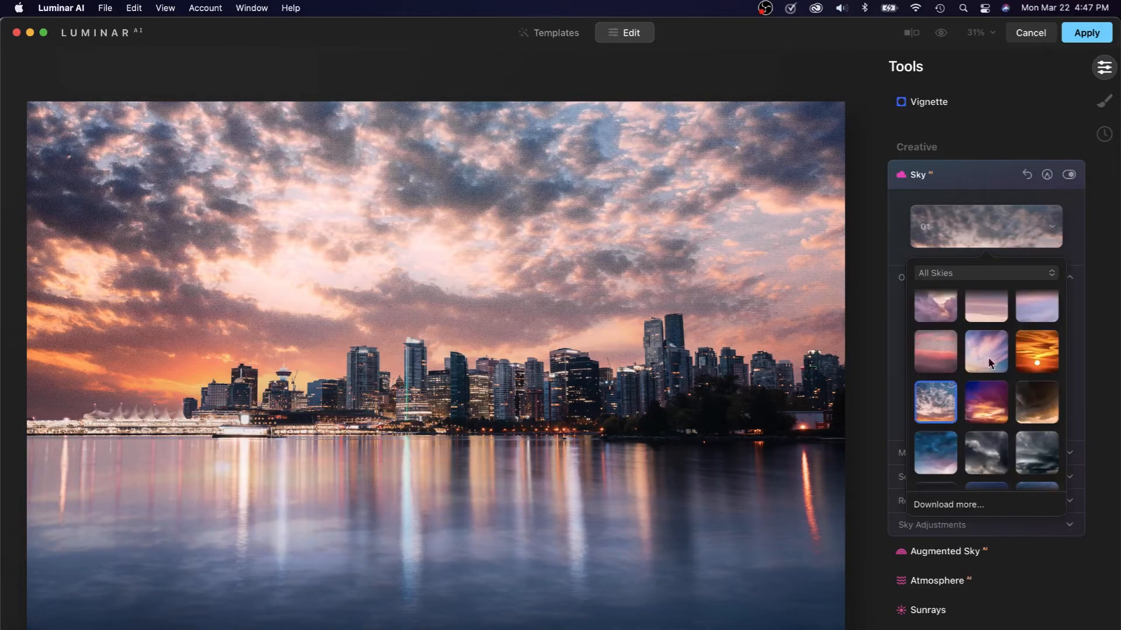
left_click(934, 320)
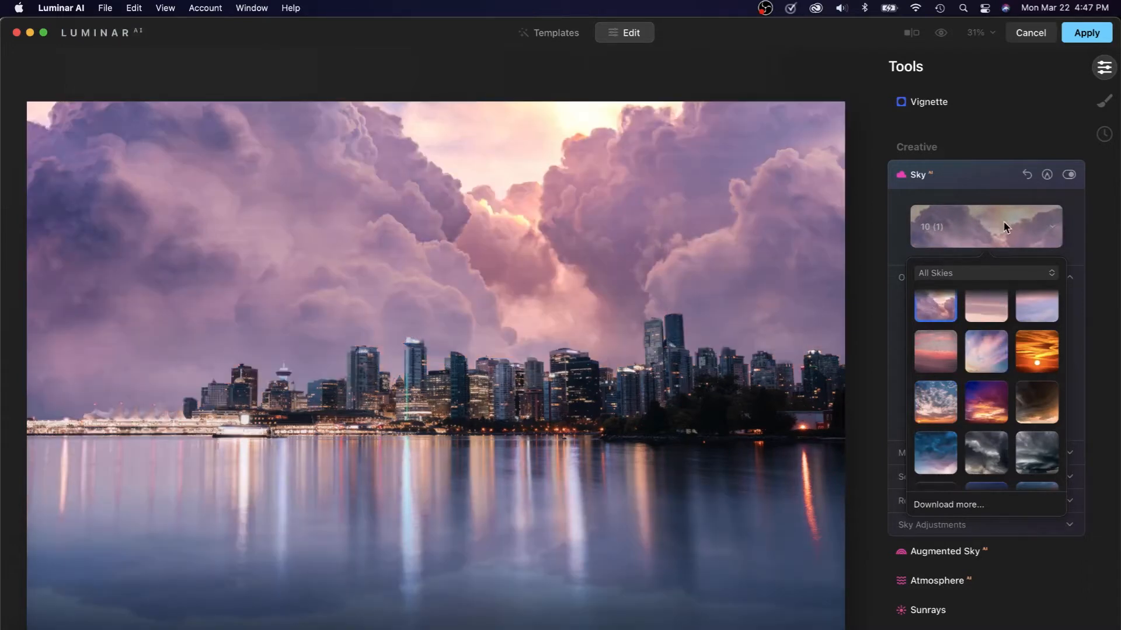
Step: Try the Storm sky - 12 and Storm sky - 2 replacements on the skyline photo
scroll(1013, 382, "down", 1)
left_click(988, 423)
scroll(989, 421, "down", 1)
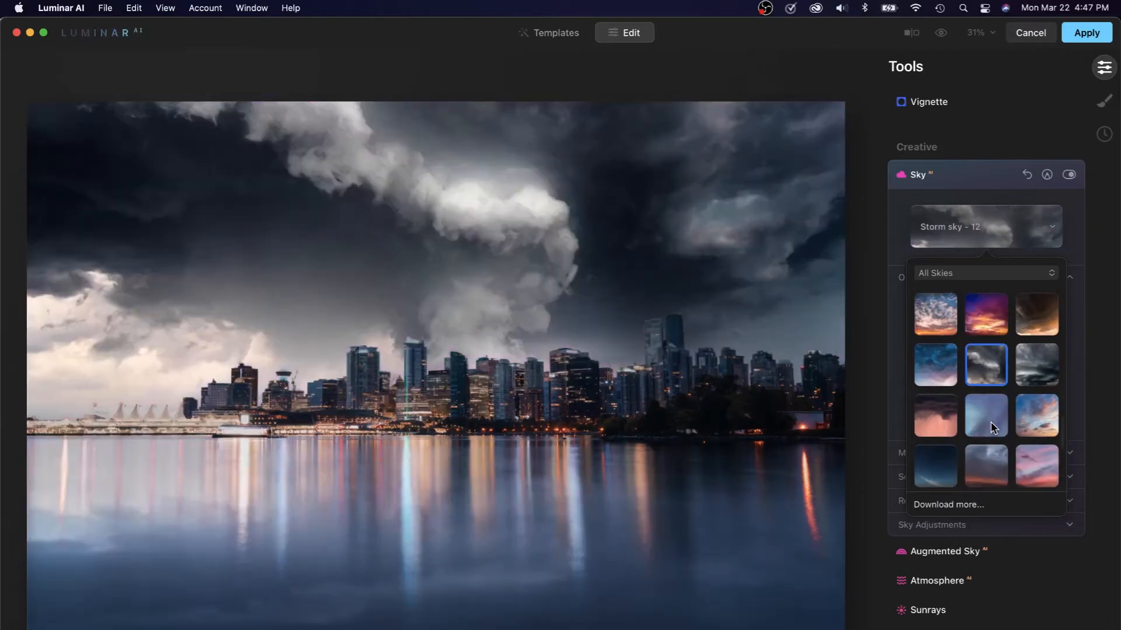
scroll(996, 422, "down", 1)
left_click(941, 368)
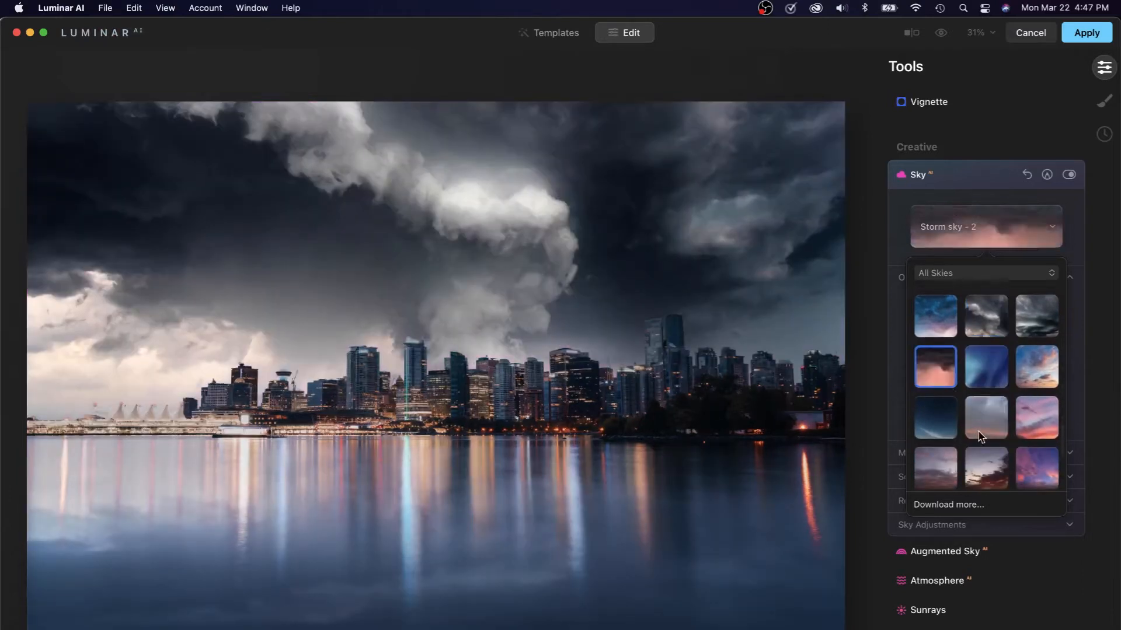
Step: Replace the sky with Long Beach Sunset
scroll(979, 428, "down", 1)
scroll(979, 426, "down", 1)
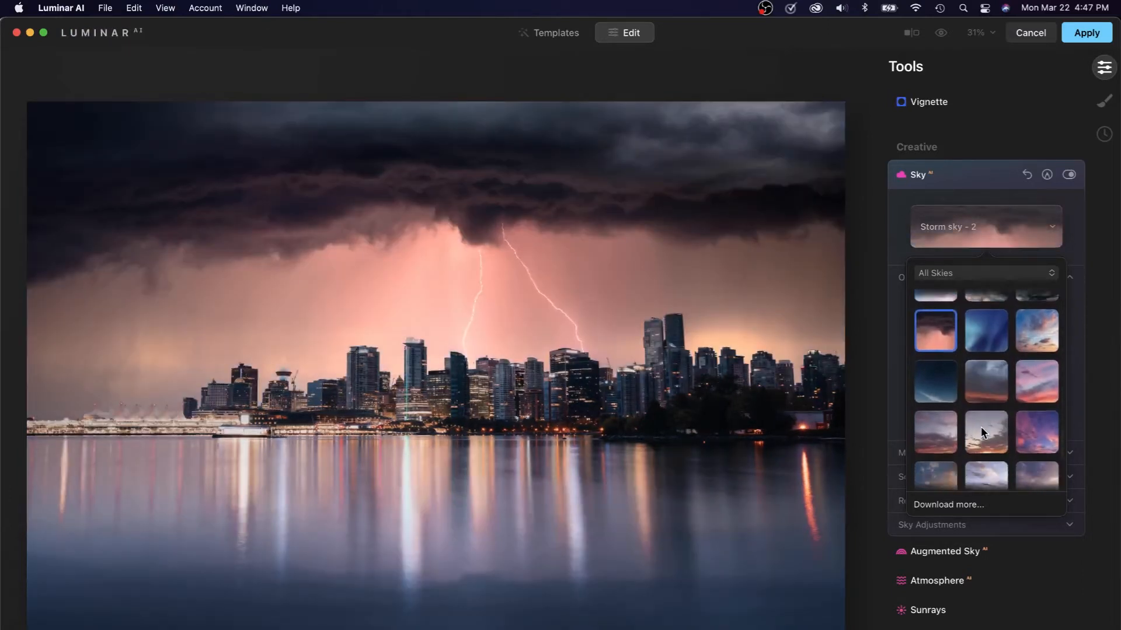
left_click(946, 425)
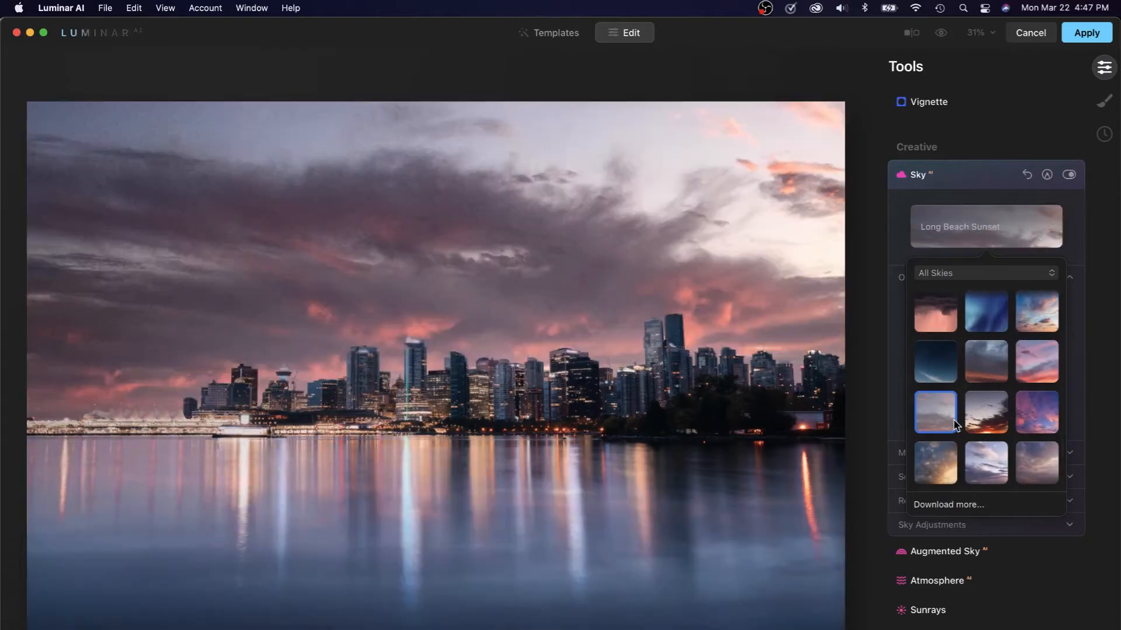
Step: Browse the skies down to the end of the library and compare the photo with and without the sky replacement
scroll(969, 424, "down", 1)
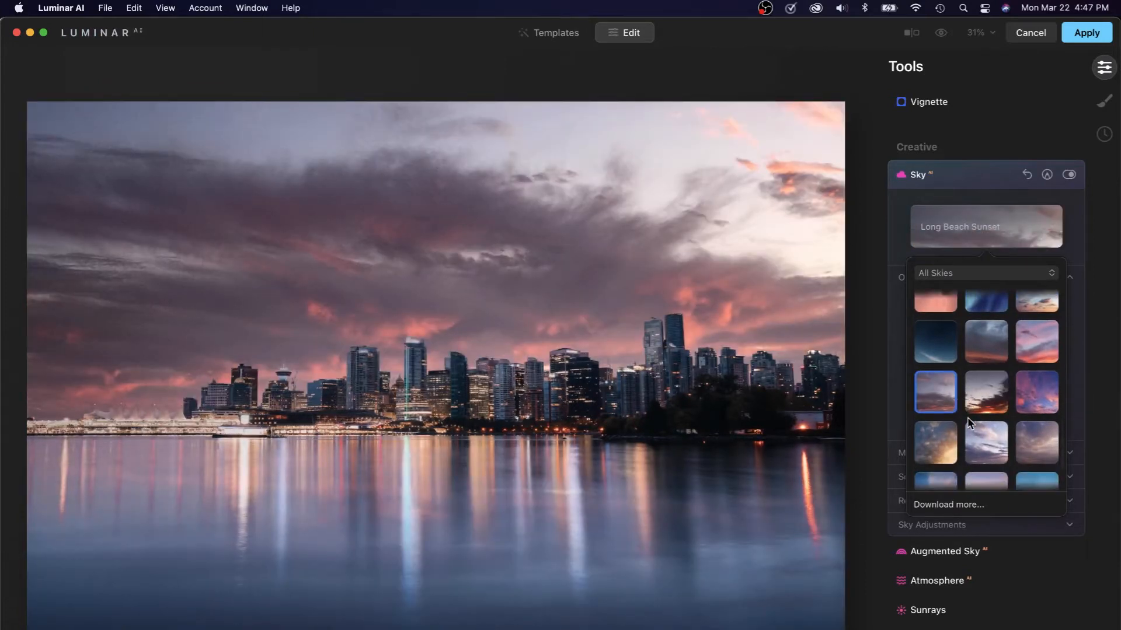
scroll(970, 421, "down", 1)
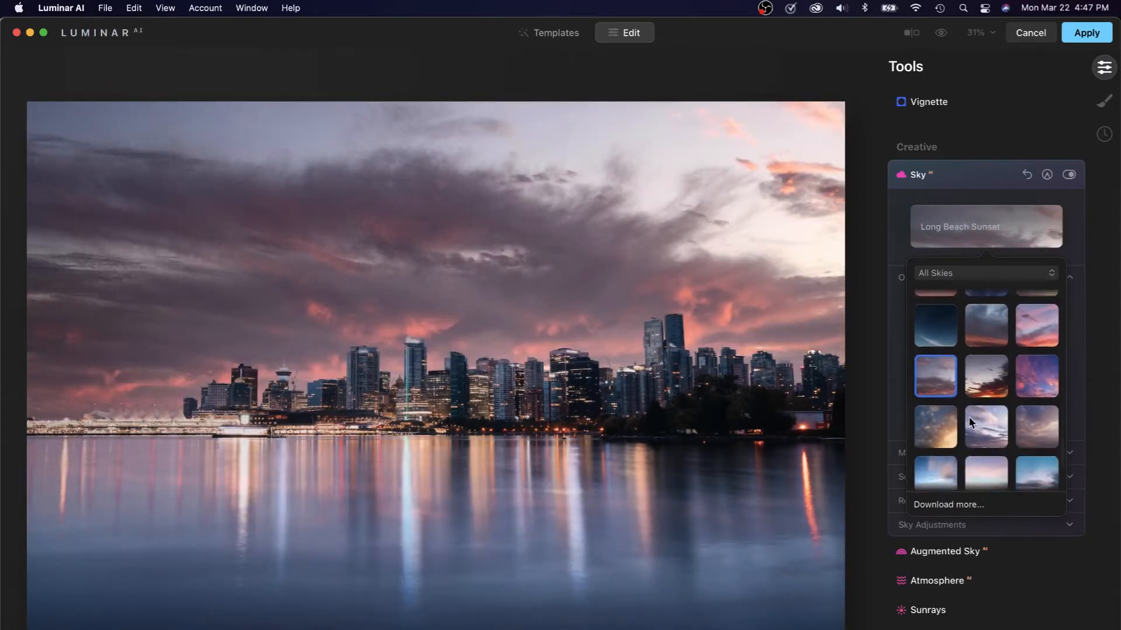
scroll(969, 418, "down", 2)
scroll(969, 418, "down", 3)
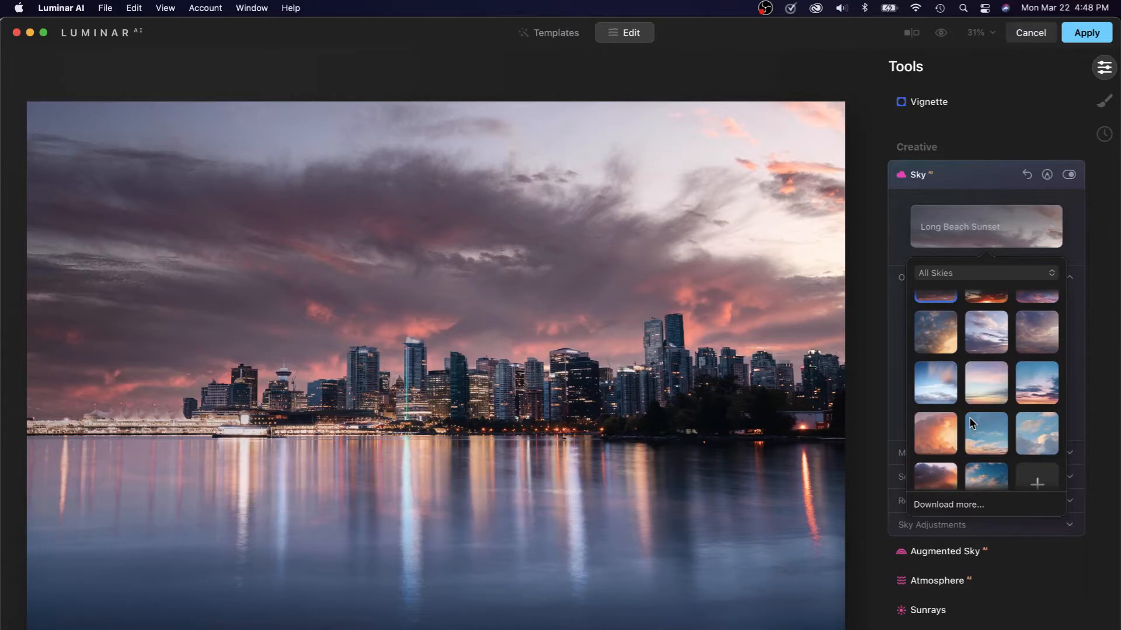
scroll(1004, 417, "down", 1)
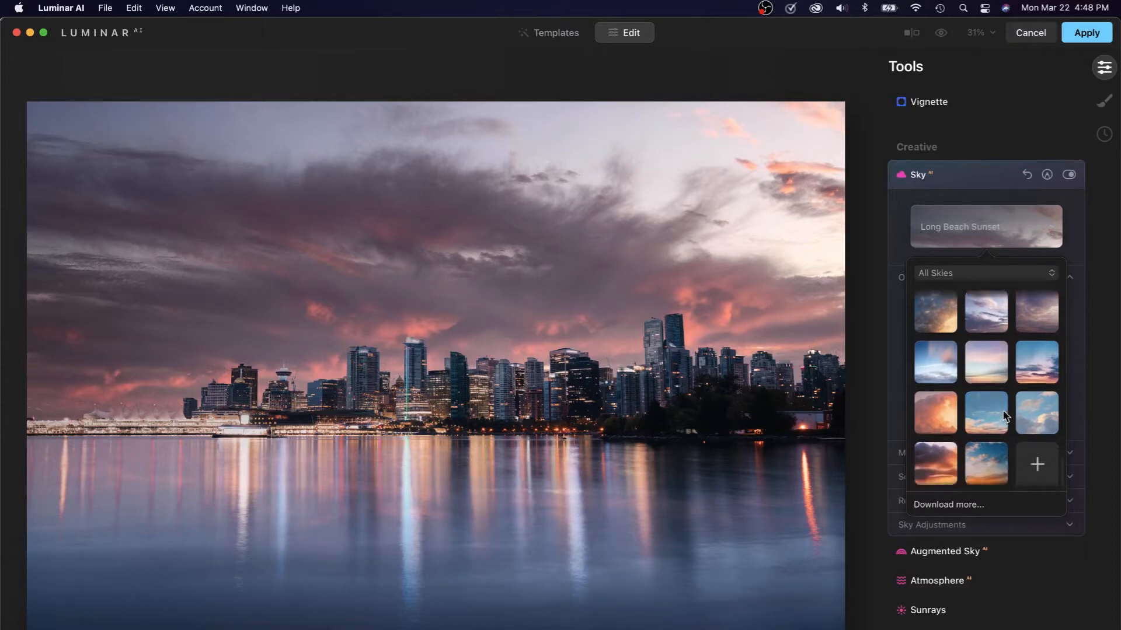
key("backslash")
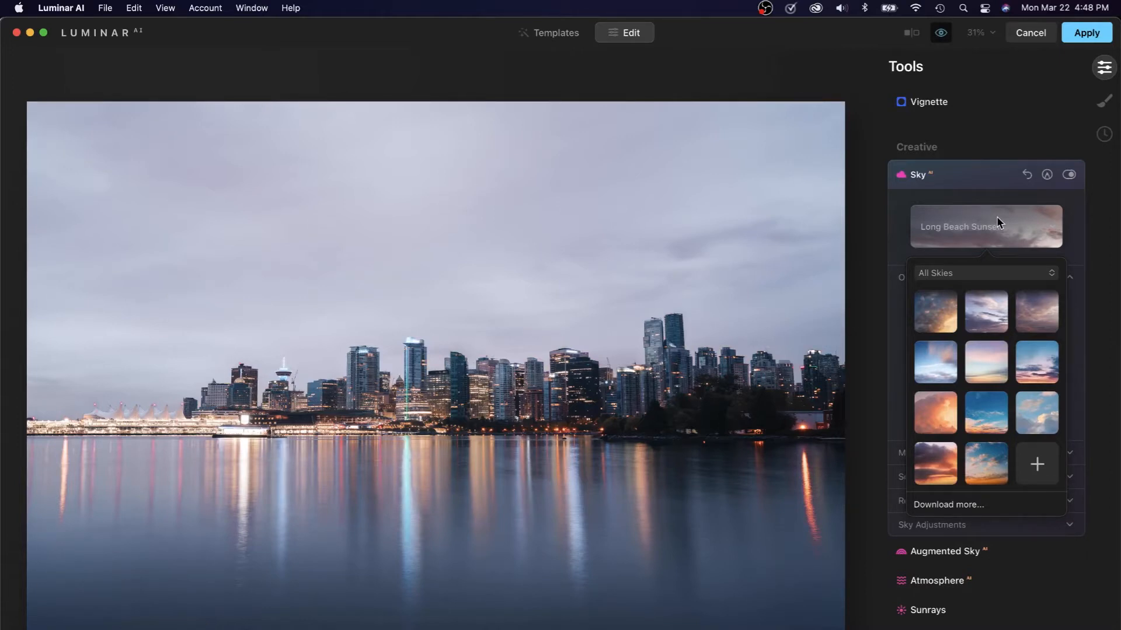
left_click(1068, 175)
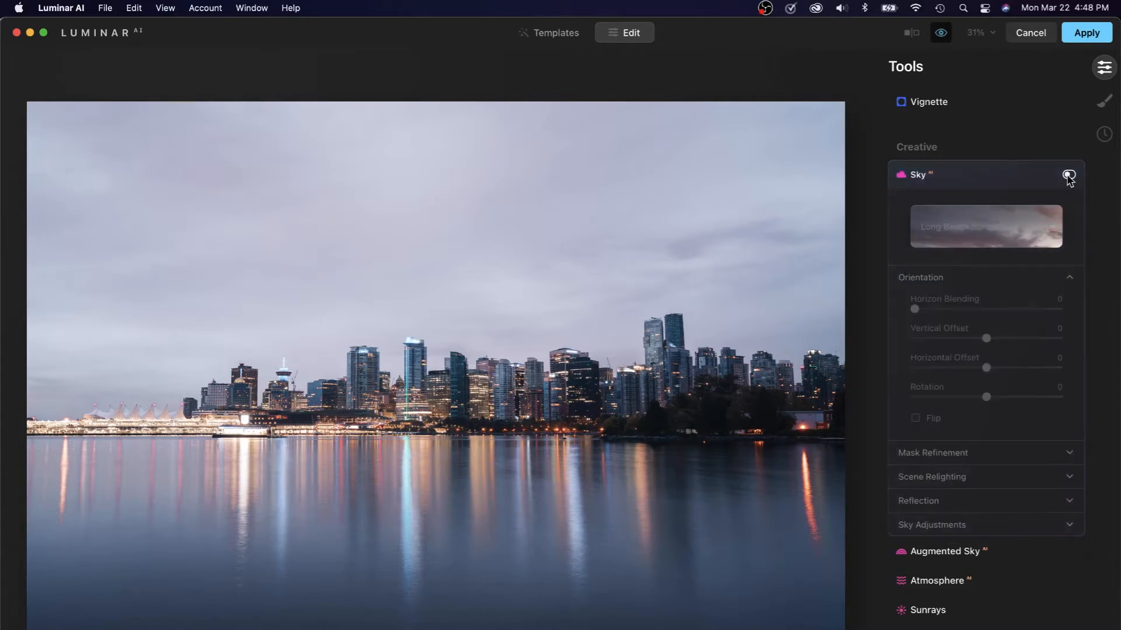
left_click(1067, 177)
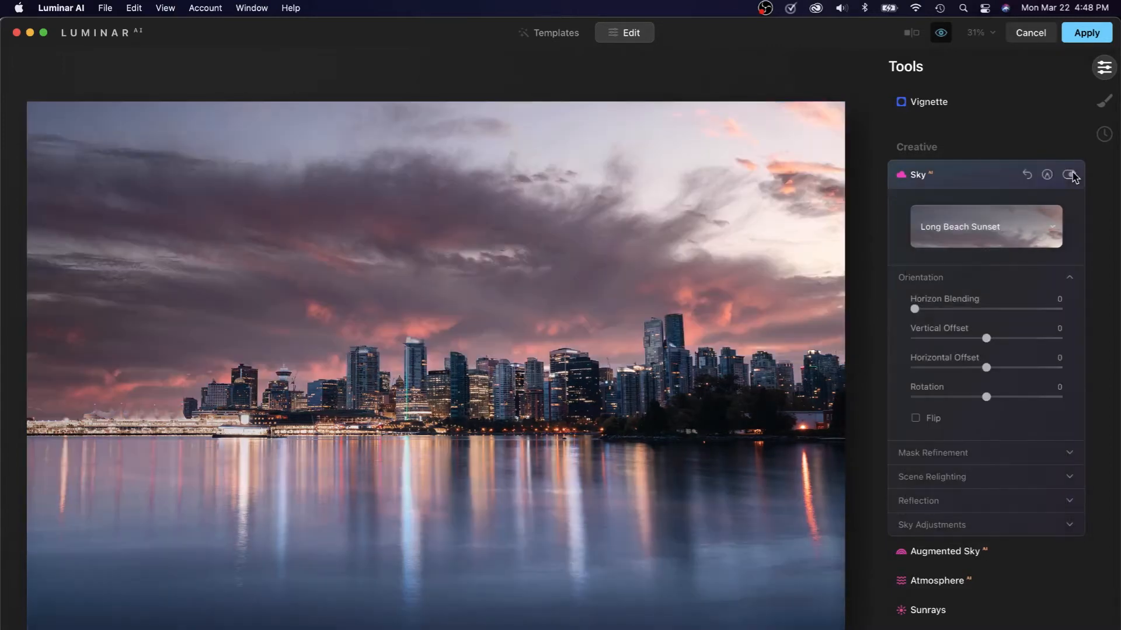
Step: Try sky 18, sky 10 (2) and the blue sky with orange clouds from the end of the library
left_click(990, 240)
scroll(976, 448, "down", 1)
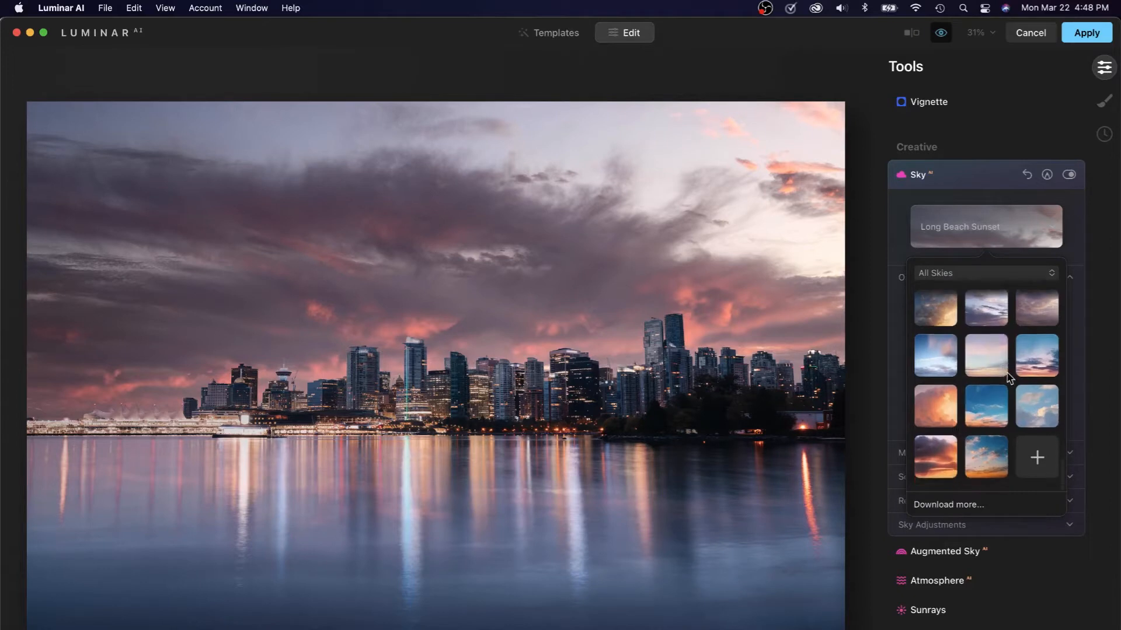
left_click(946, 412)
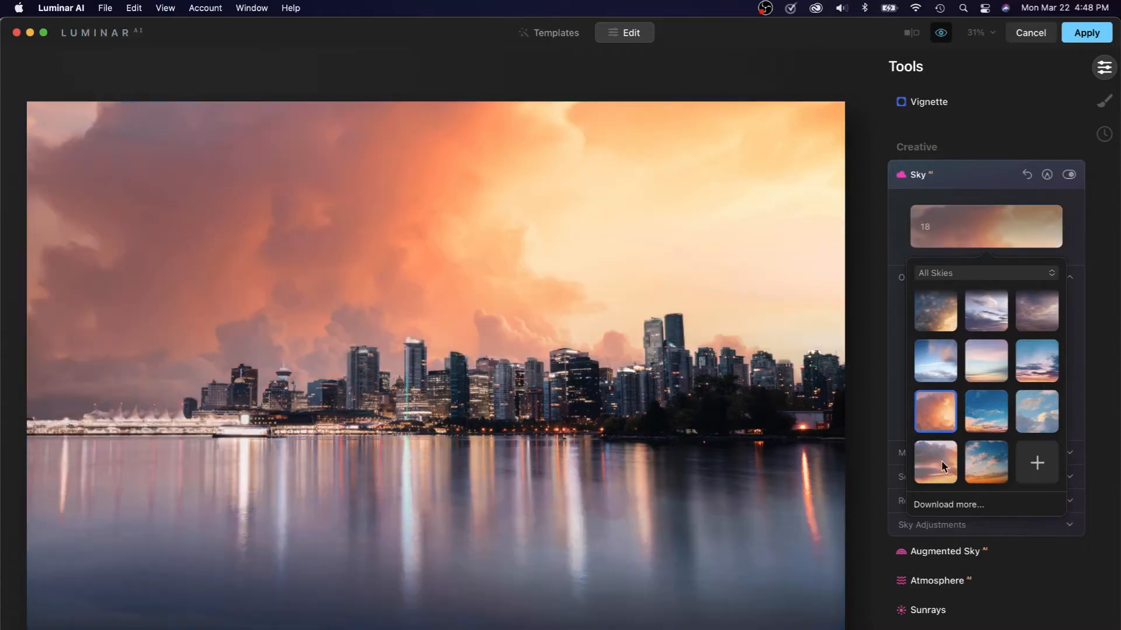
left_click(941, 462)
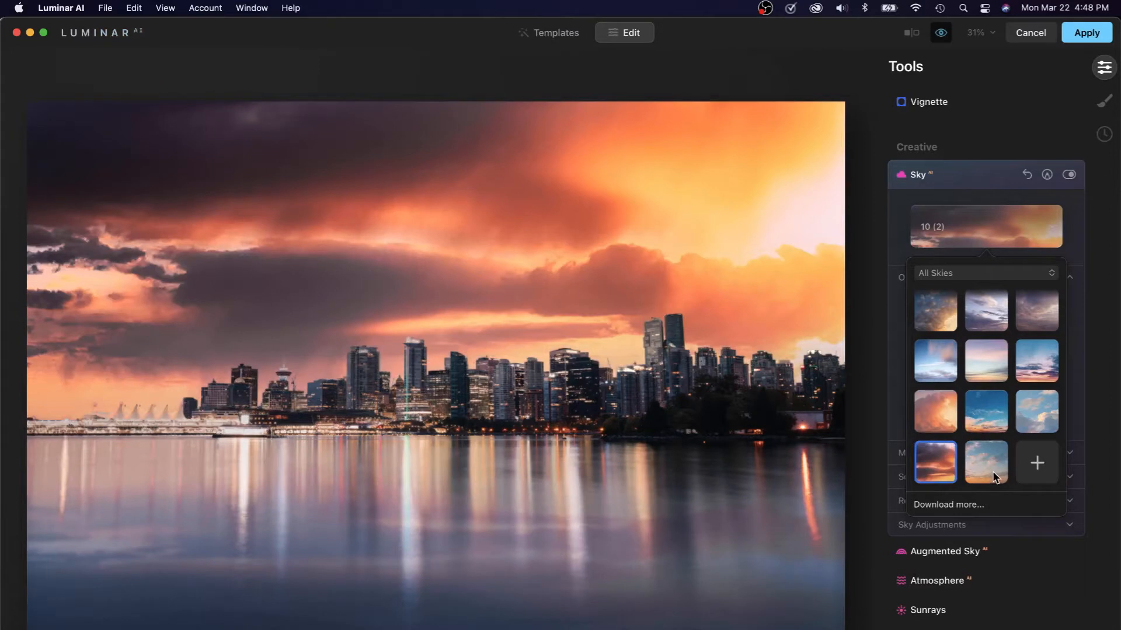
left_click(992, 471)
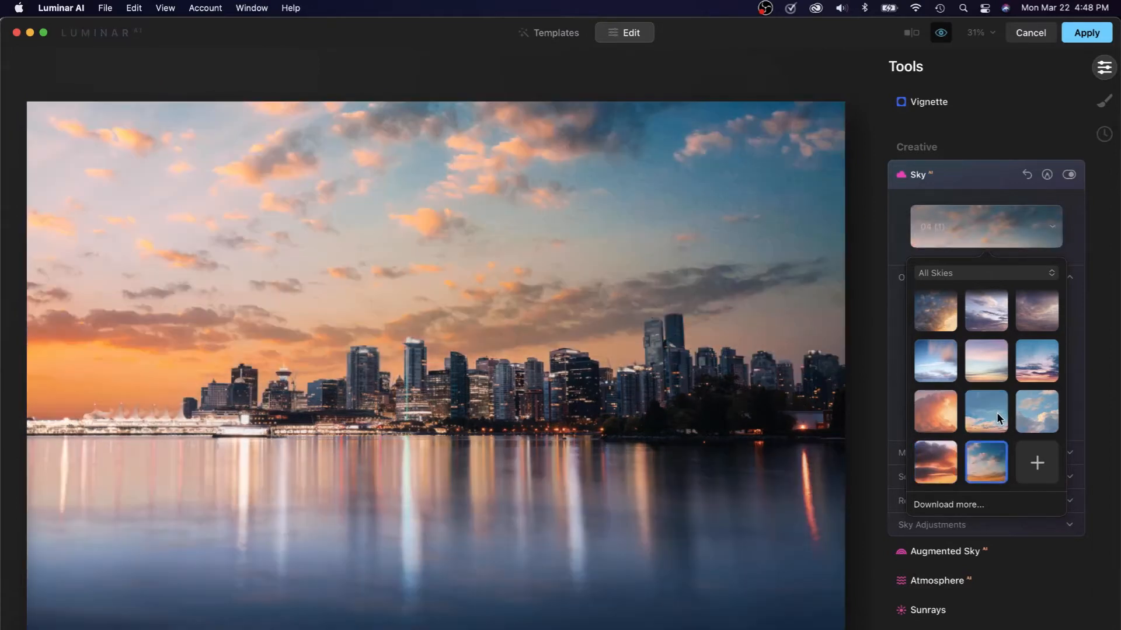
Step: Reapply the Long Beach Sunset sky and try Dramatic Sunset 2 in its place
scroll(1003, 412, "up", 3)
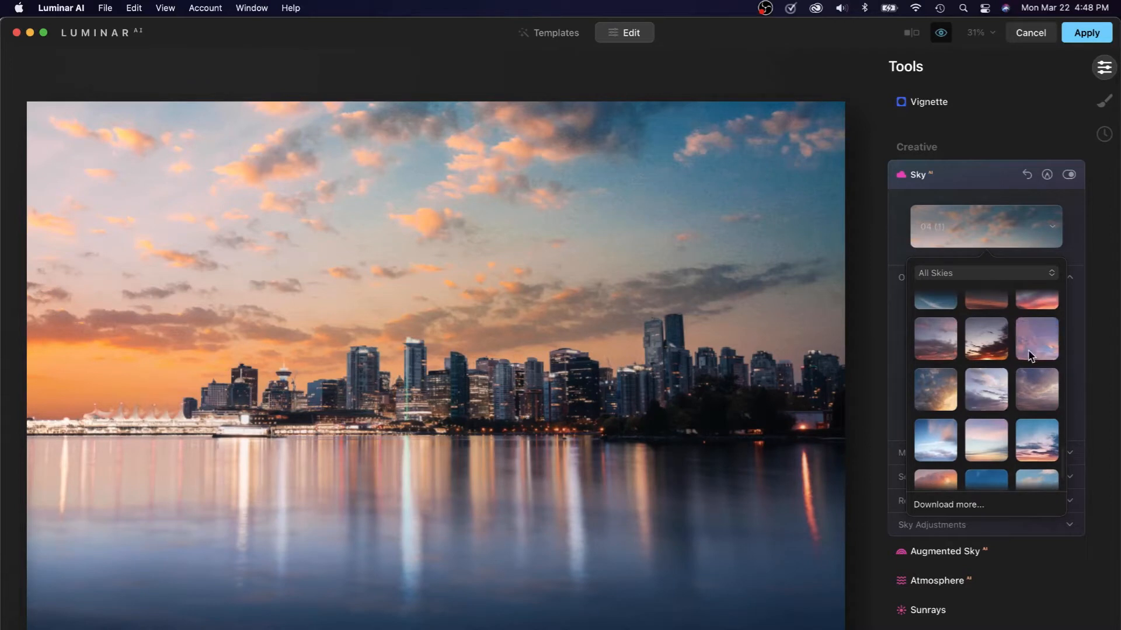
left_click(939, 350)
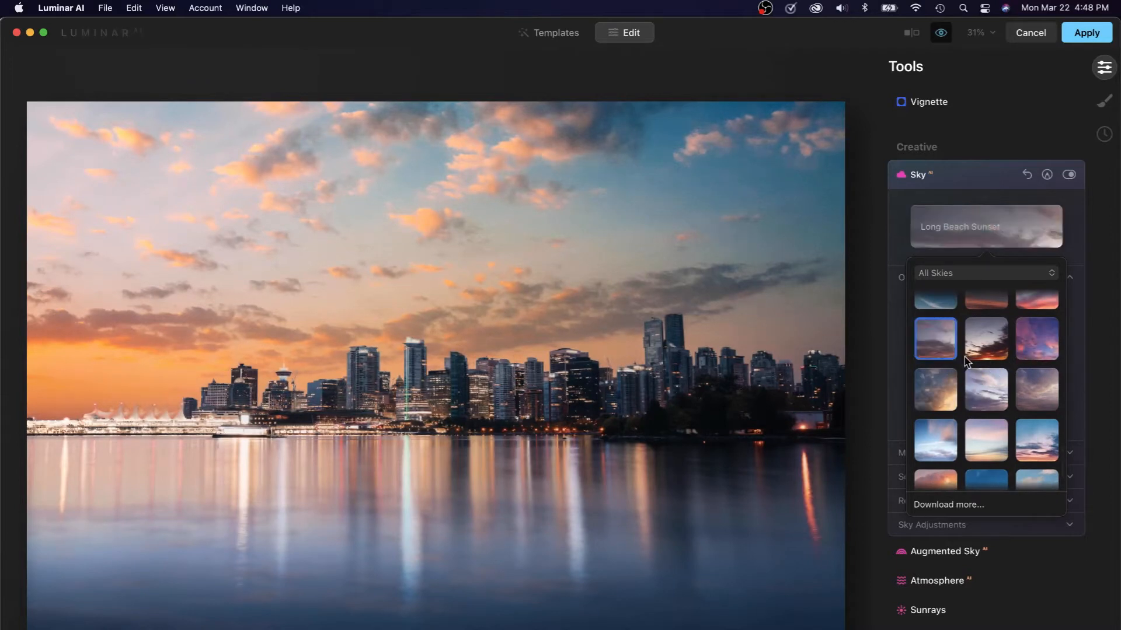
scroll(973, 362, "up", 5)
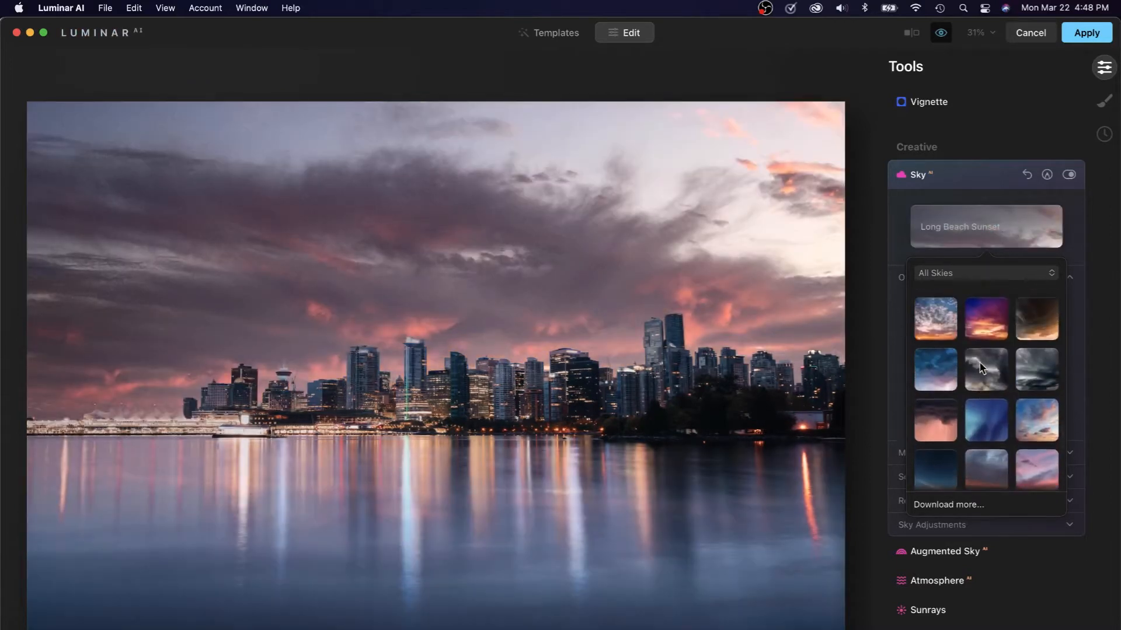
scroll(980, 369, "up", 10)
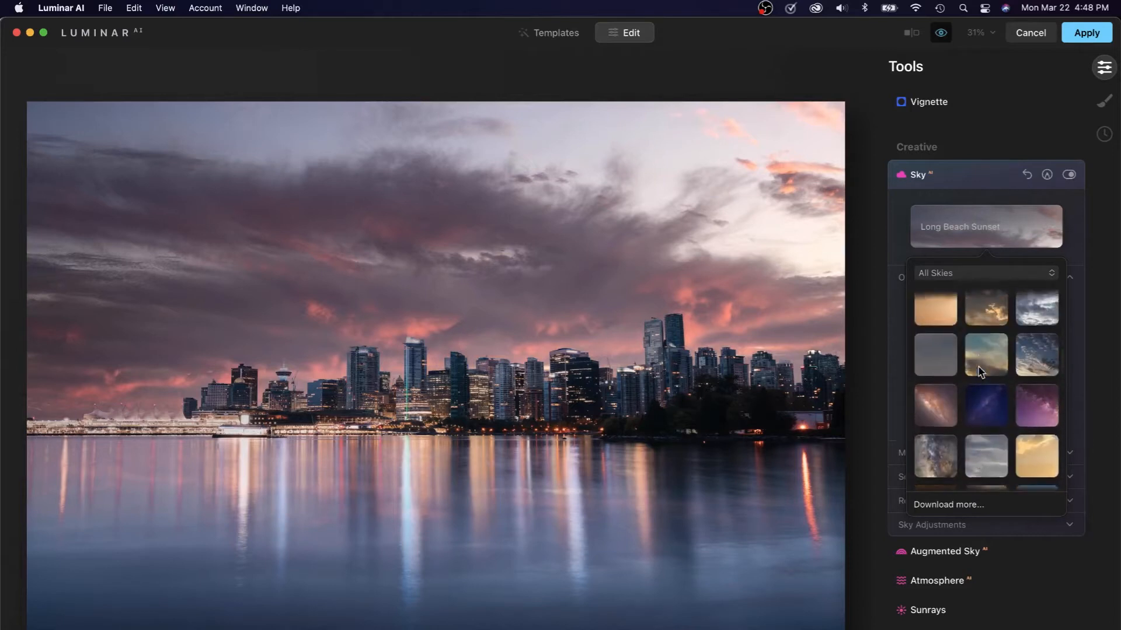
left_click(984, 379)
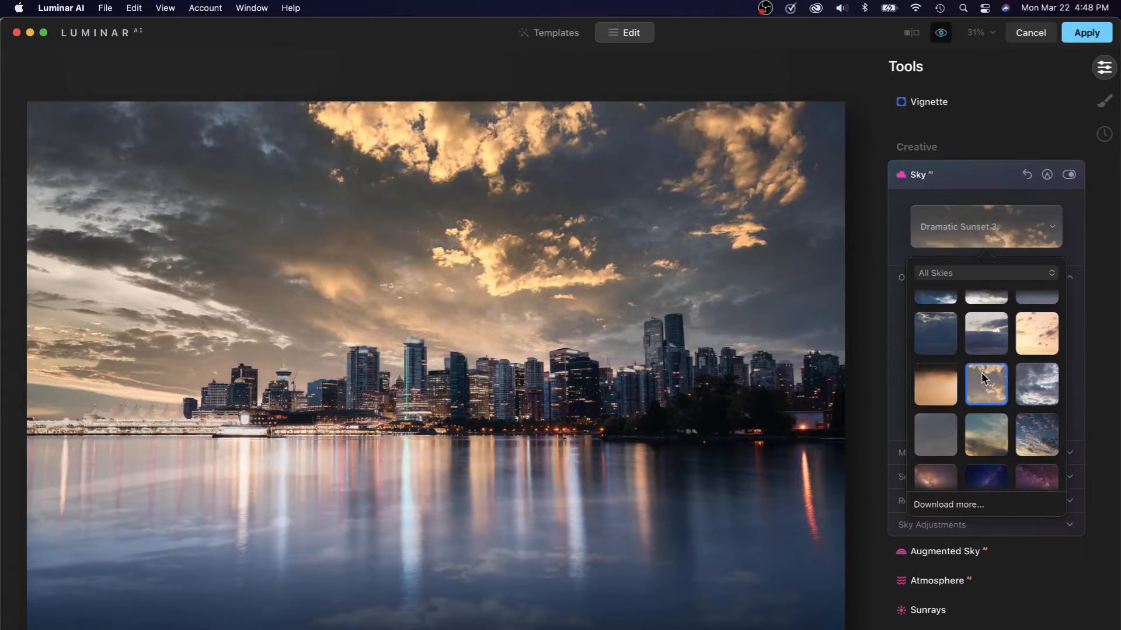
Step: Try the Galaxy 1 sky and replace it with Sunset Clouds 3
scroll(982, 378, "up", 10)
scroll(973, 383, "down", 8)
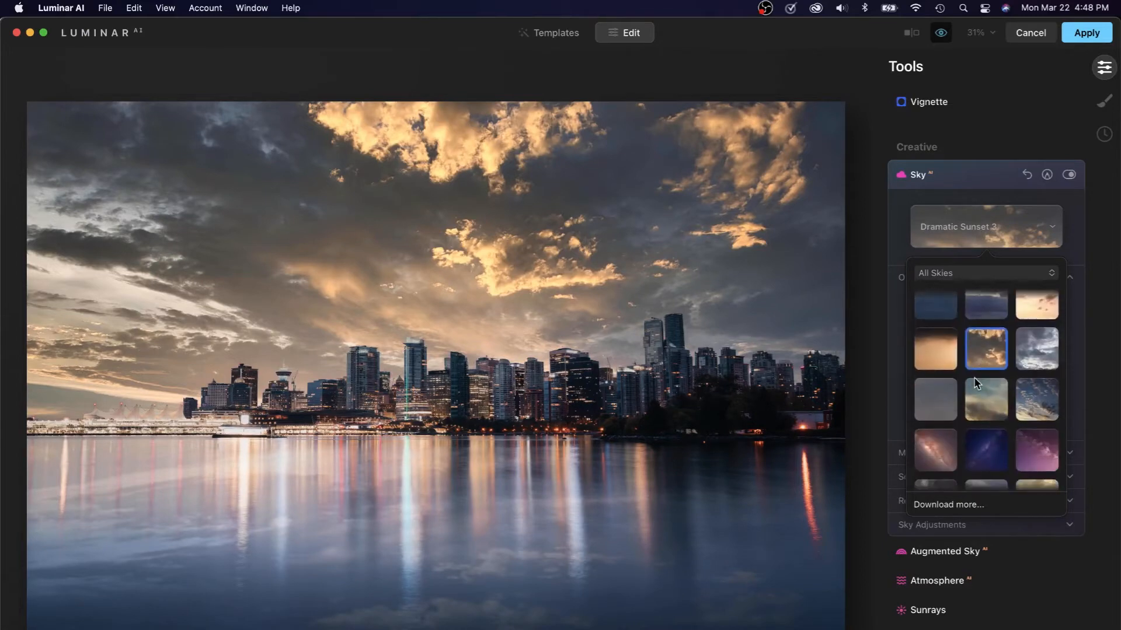
left_click(930, 448)
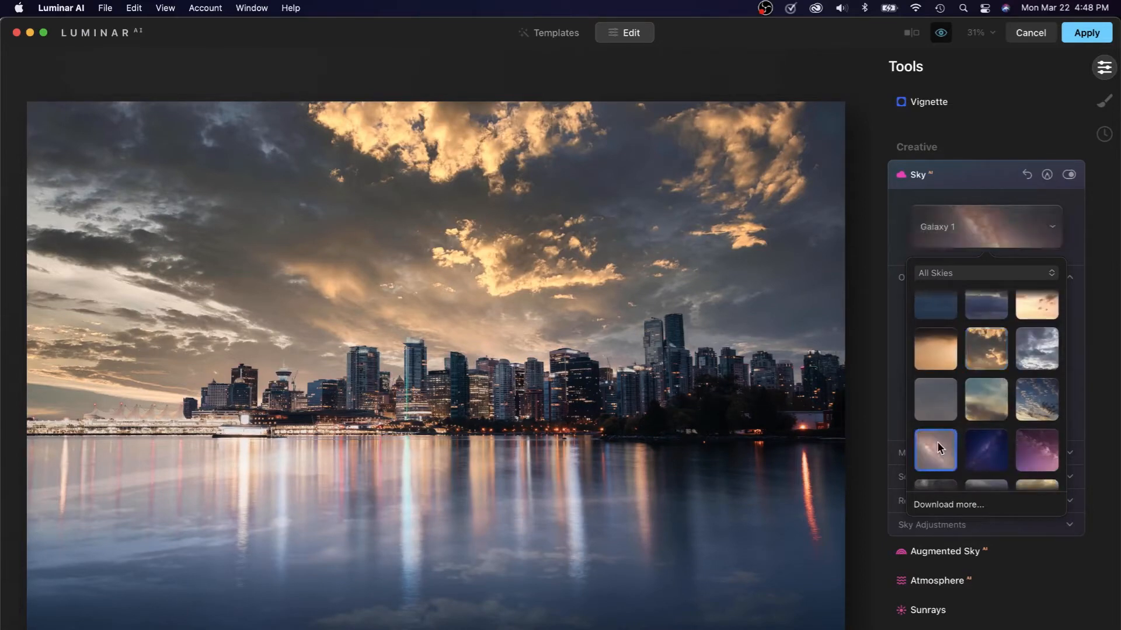
scroll(978, 443, "down", 1)
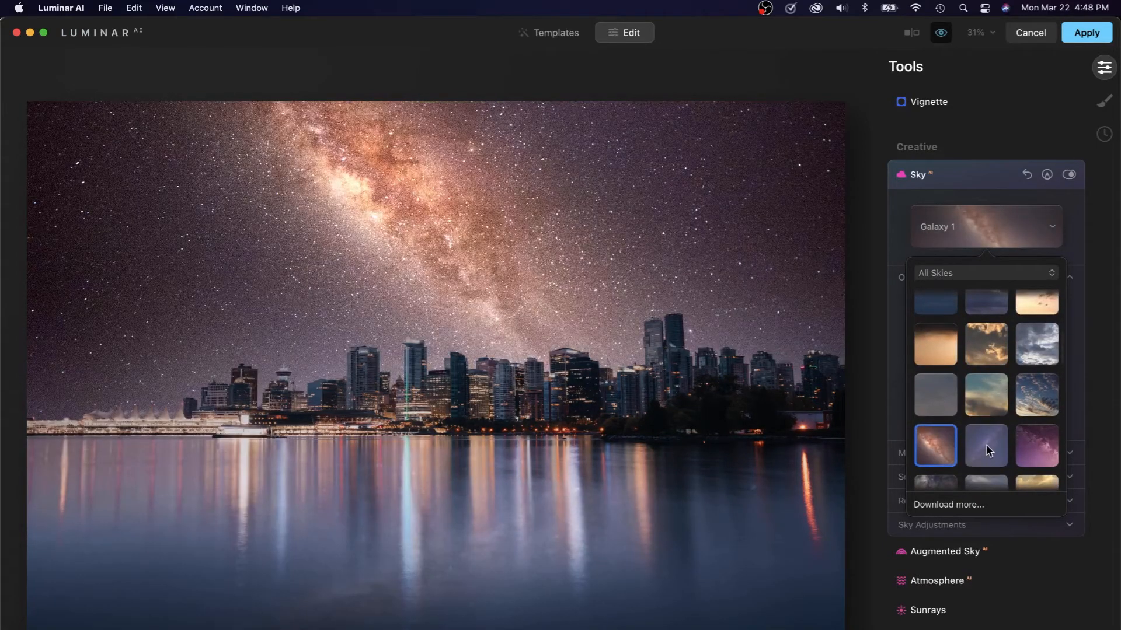
scroll(986, 448, "down", 1)
left_click(986, 447)
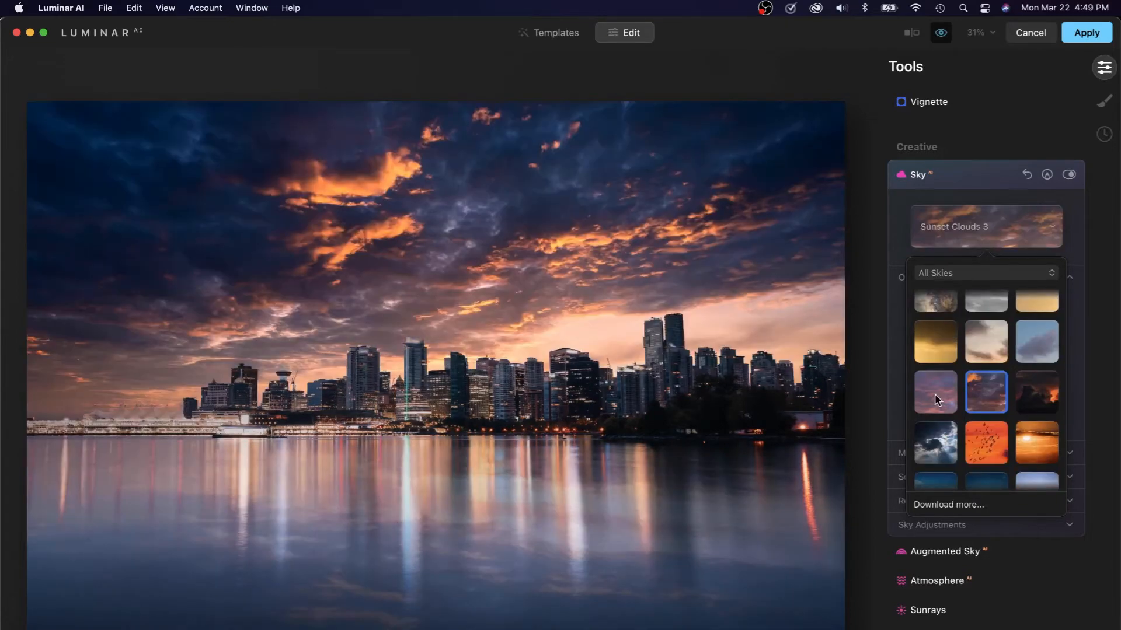
Step: Alternate between the Sunset Clouds 2 and Sunset Clouds 3 skies to compare them on the photo
left_click(934, 395)
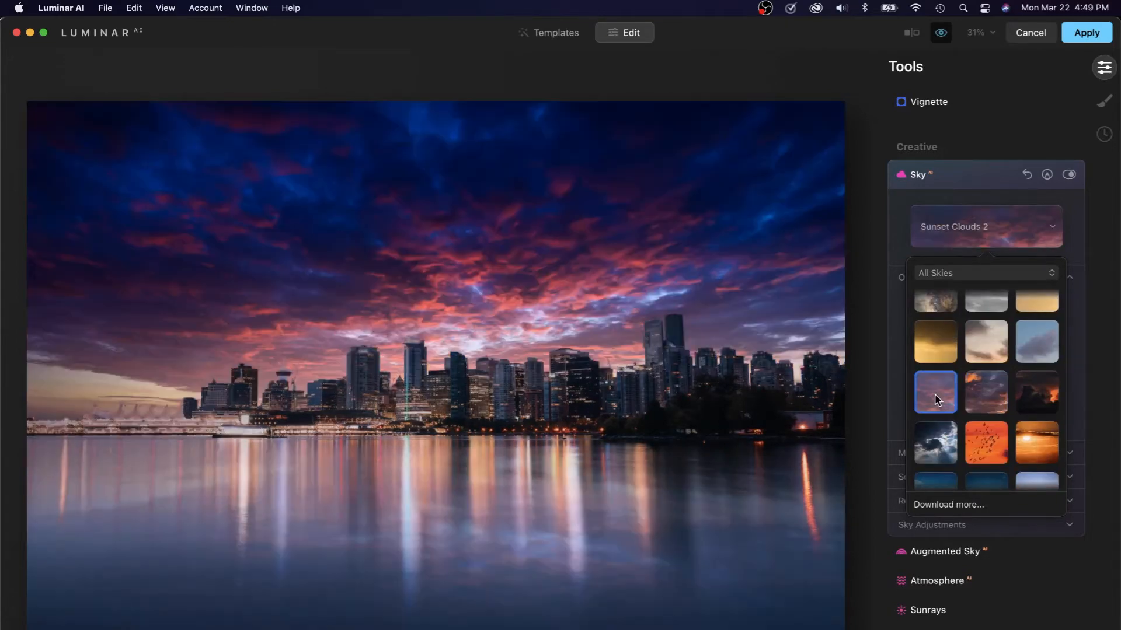
left_click(978, 395)
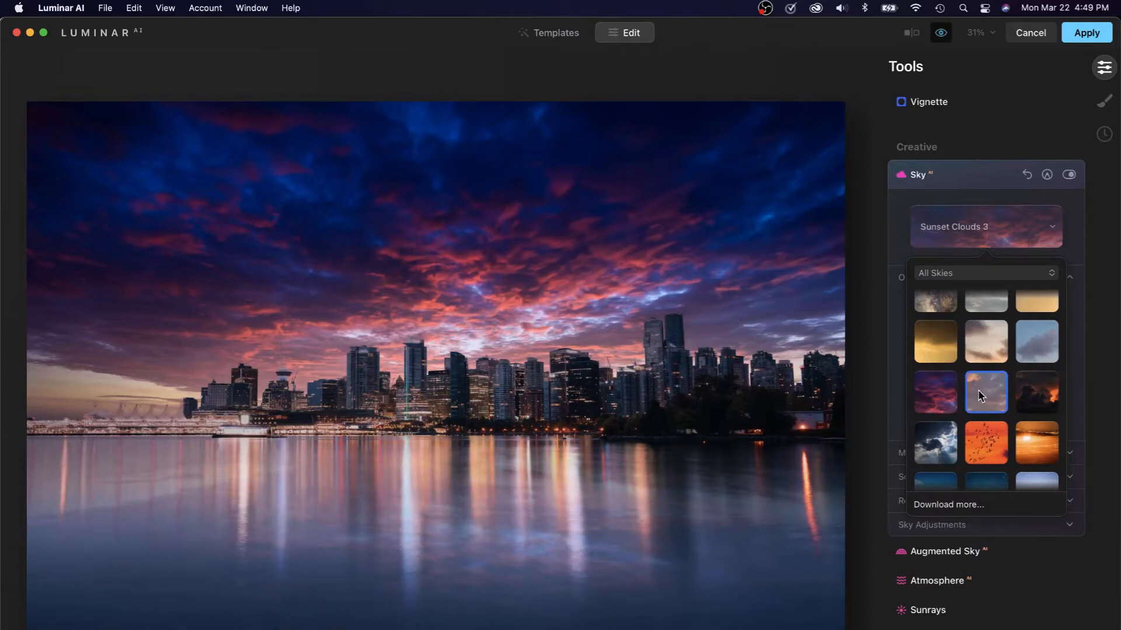
left_click(945, 395)
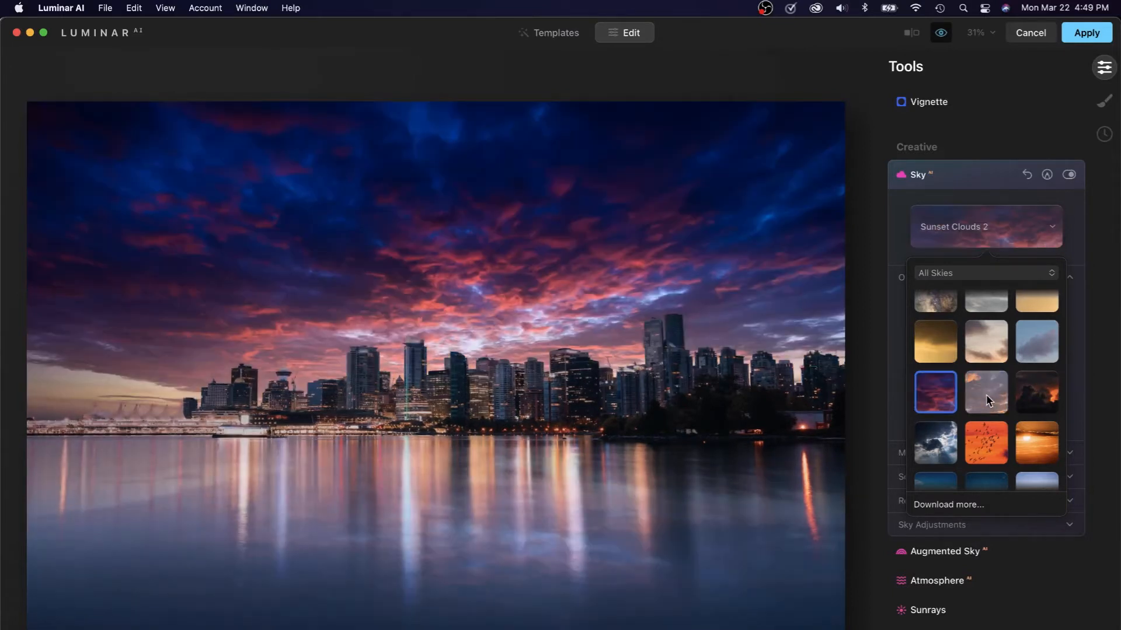
Step: Try the dark orange storm sky 03 and the purple cloud sky 10 (1)
left_click(1018, 398)
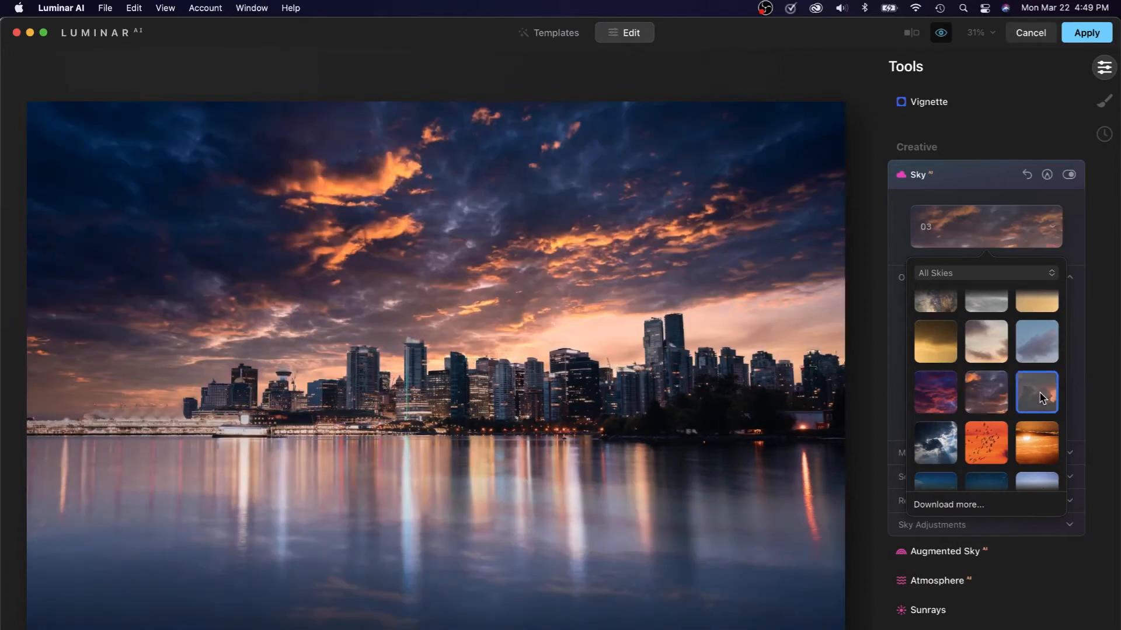
scroll(997, 390, "down", 3)
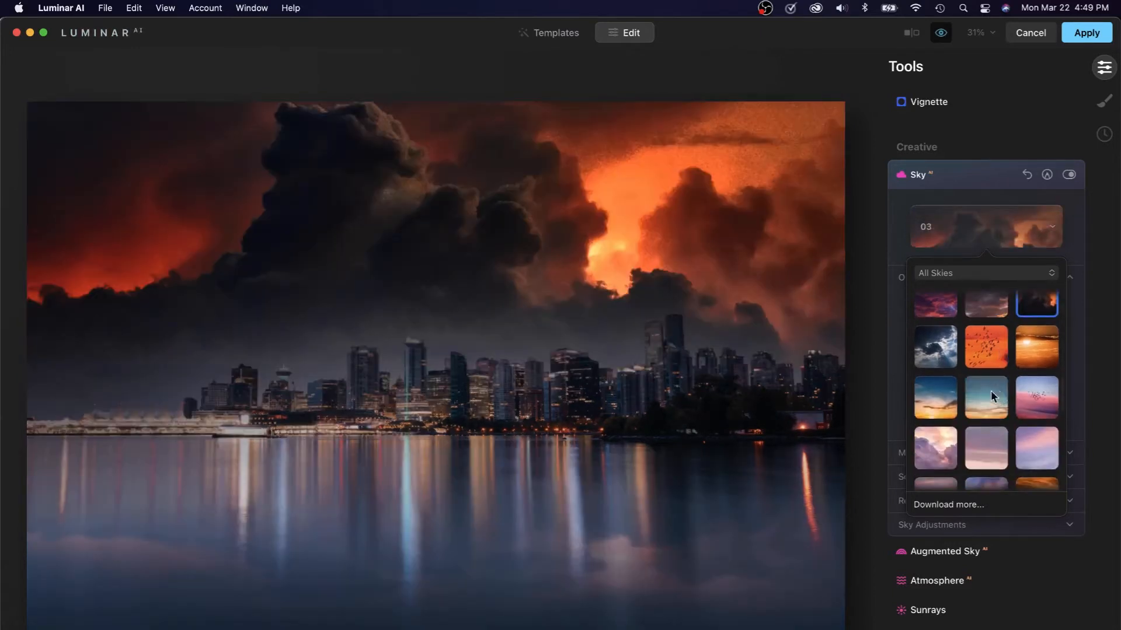
scroll(935, 444, "down", 2)
left_click(945, 386)
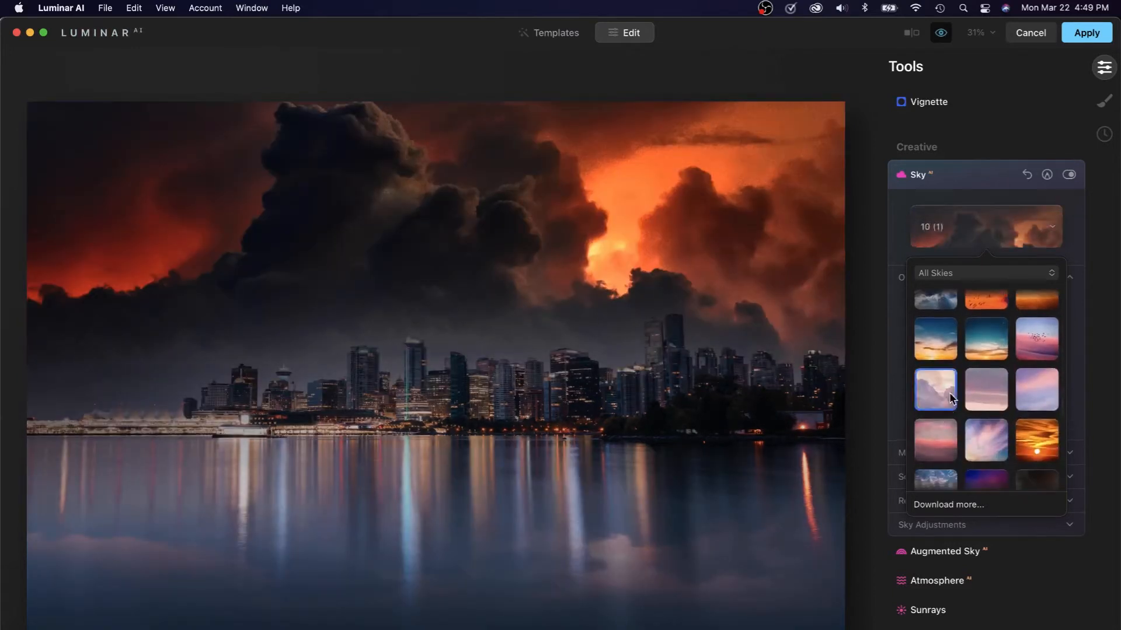
Step: Apply sky 01 with pink and orange scattered clouds to the skyline photo
scroll(951, 403, "down", 2)
scroll(950, 397, "down", 2)
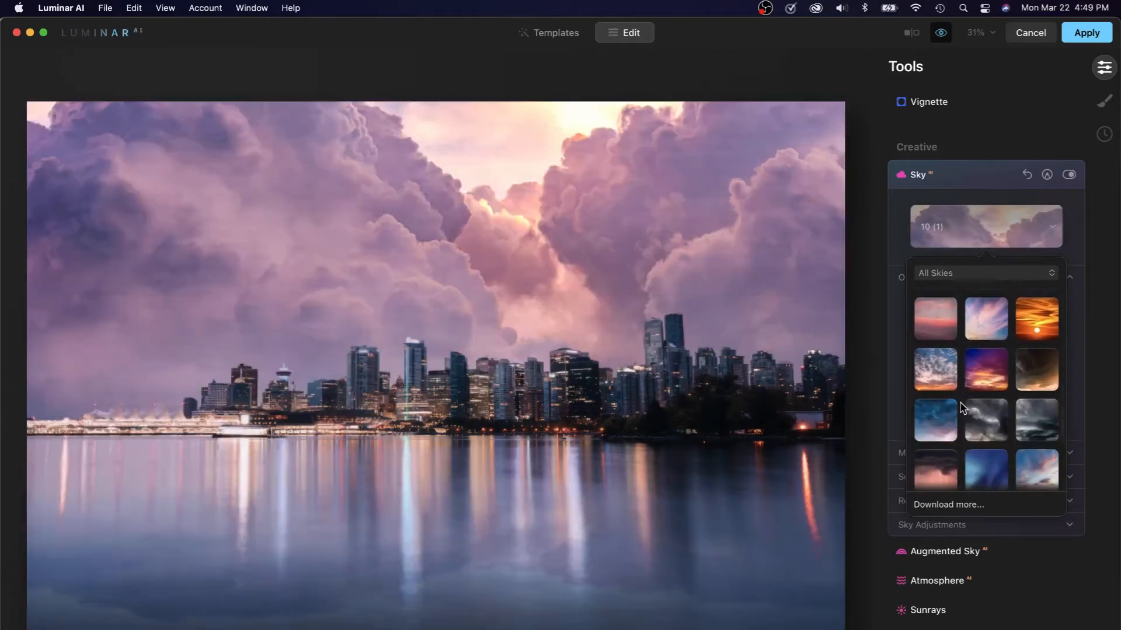
left_click(948, 374)
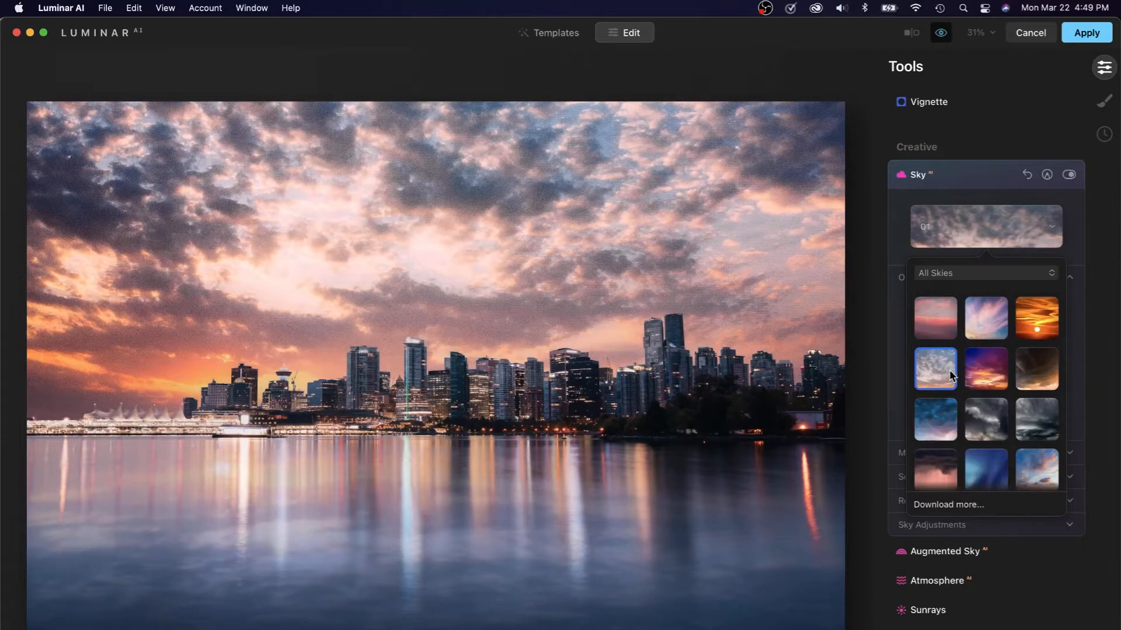
Step: Try Horizon Blending values of 58 and 182 on the replacement sky, and return it to 0
left_click(980, 176)
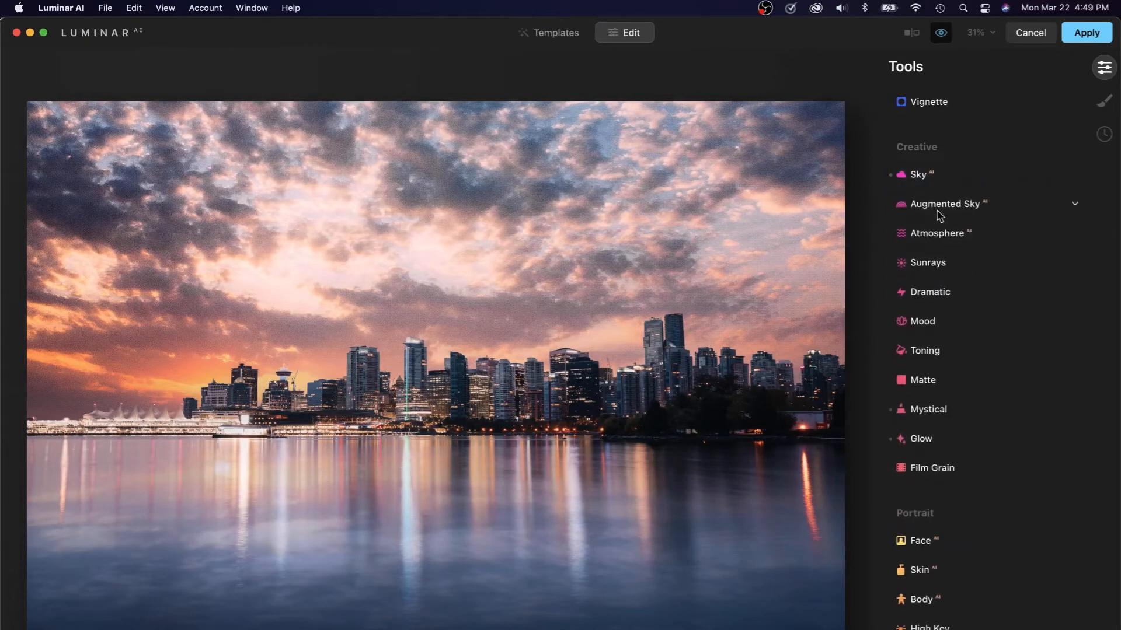
left_click(938, 175)
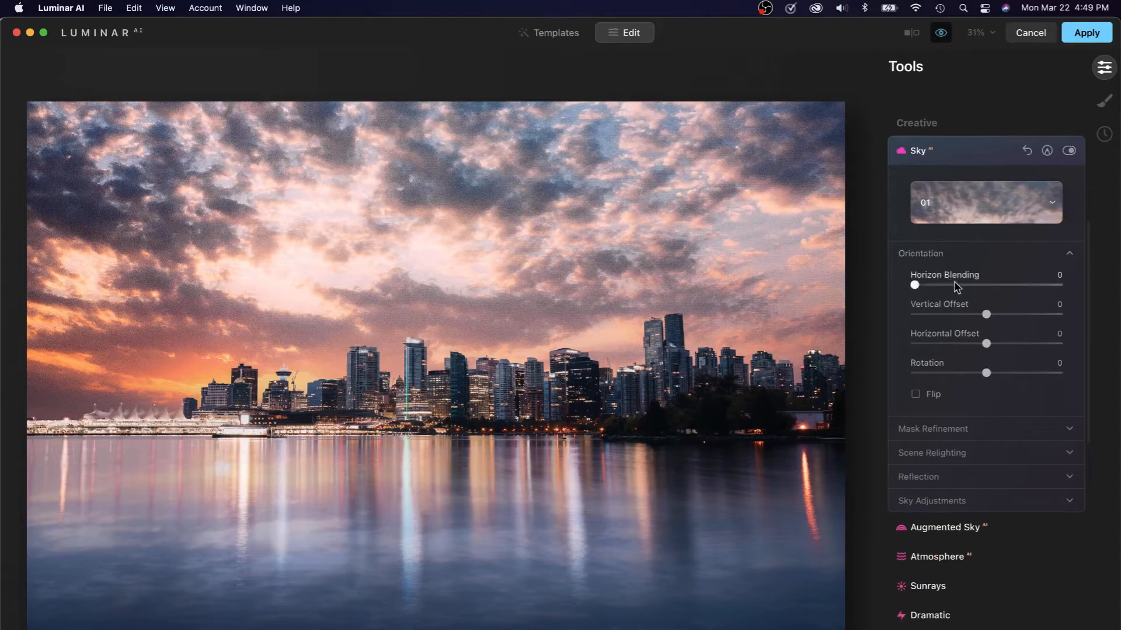
left_click(955, 286)
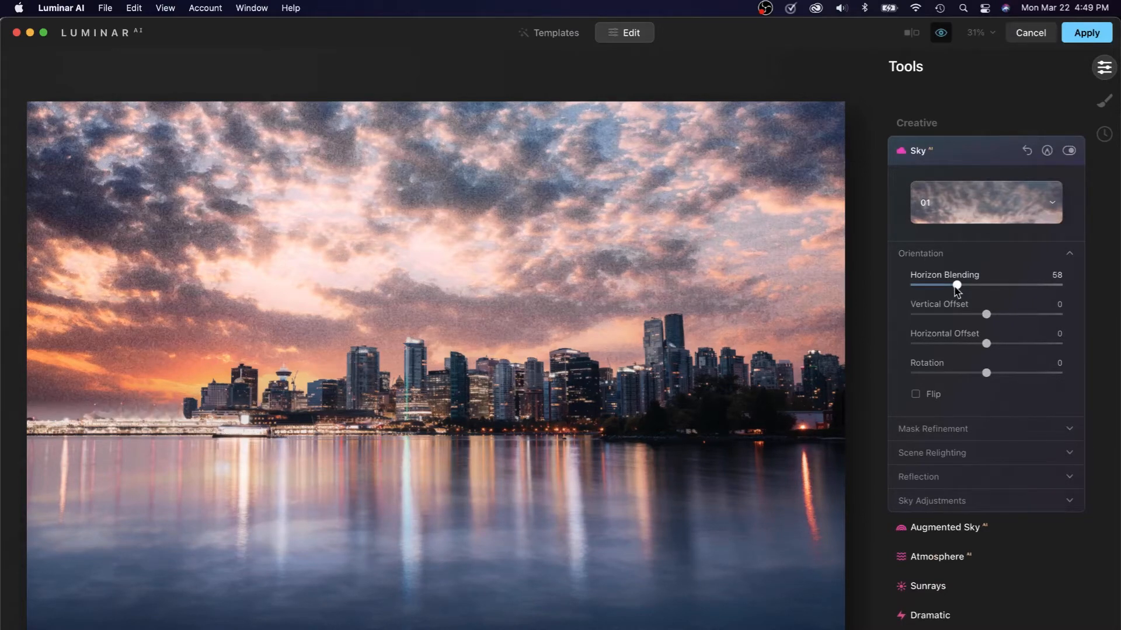
left_click_drag(954, 287, 1053, 292)
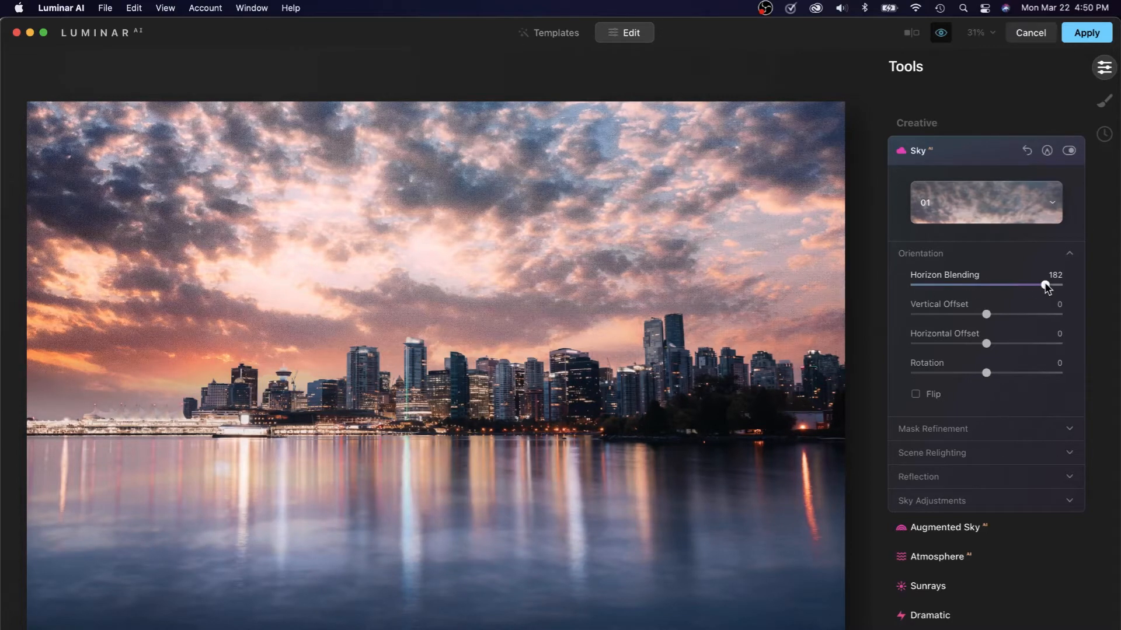
left_click_drag(1046, 286, 902, 287)
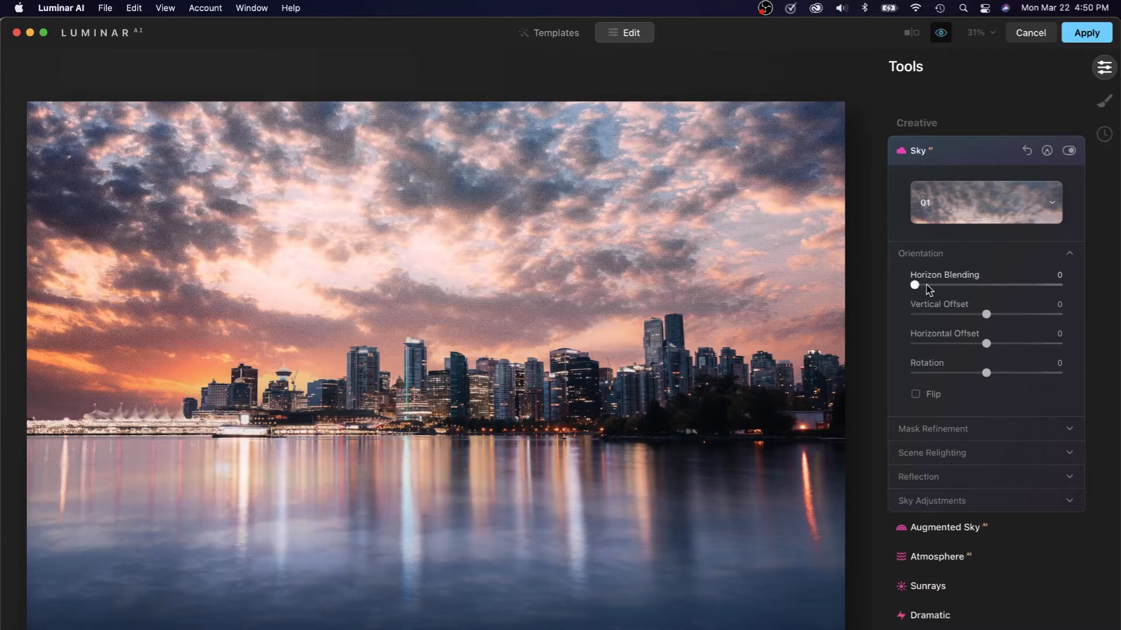
mouse_move(927, 291)
left_mouse_down()
mouse_move(906, 288)
mouse_move(980, 290)
mouse_move(915, 287)
left_mouse_up()
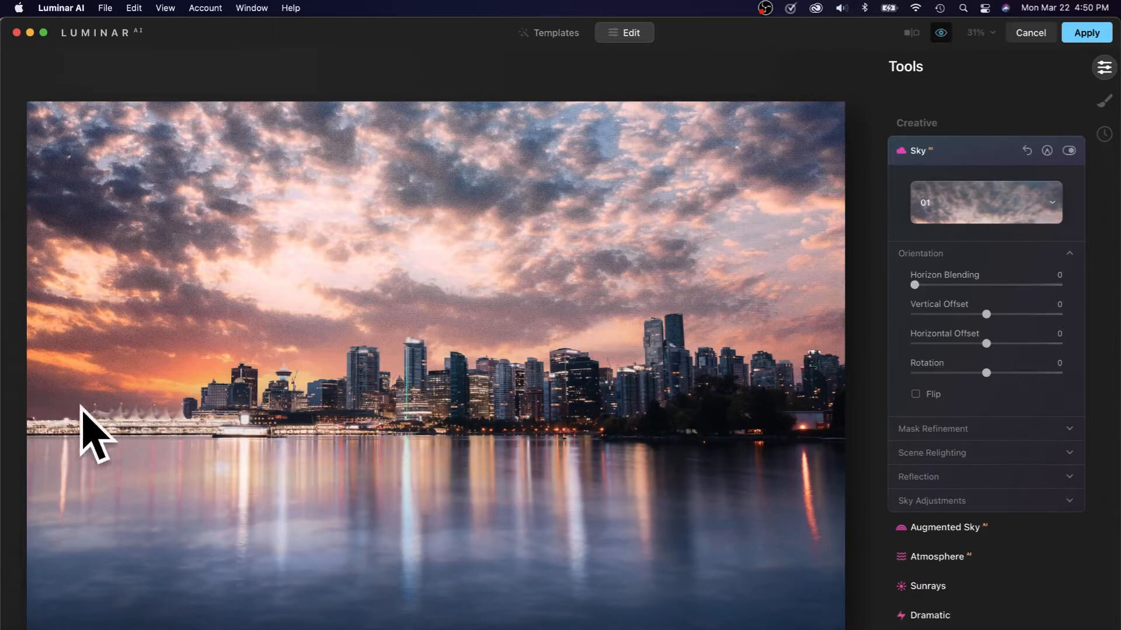
mouse_move(915, 285)
left_mouse_down()
mouse_move(970, 288)
mouse_move(914, 287)
left_mouse_up()
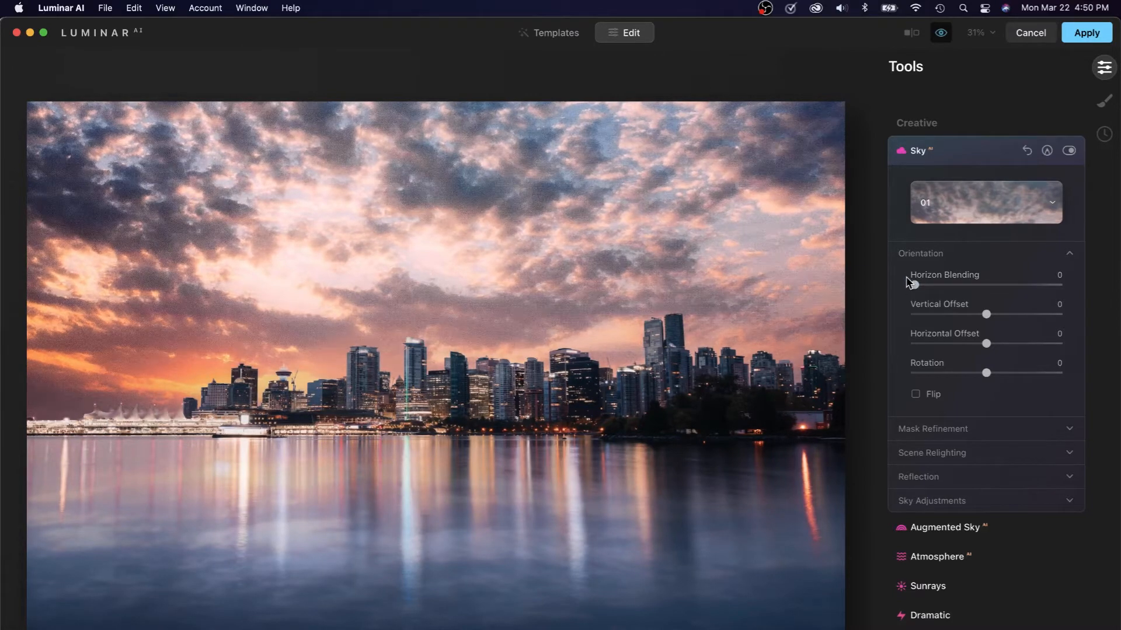
Step: Try shifting the sky with the Vertical Offset and a Horizontal Offset of 14, resetting both to 0
left_click_drag(965, 315, 996, 321)
double_click(995, 321)
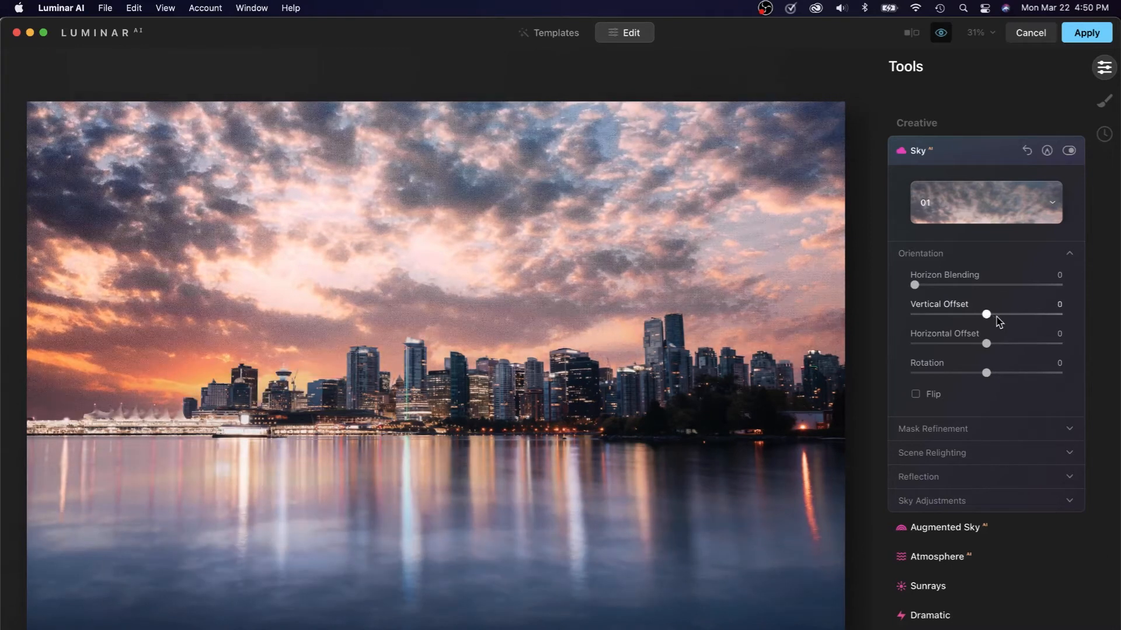
left_click(942, 344)
left_click_drag(944, 344, 996, 348)
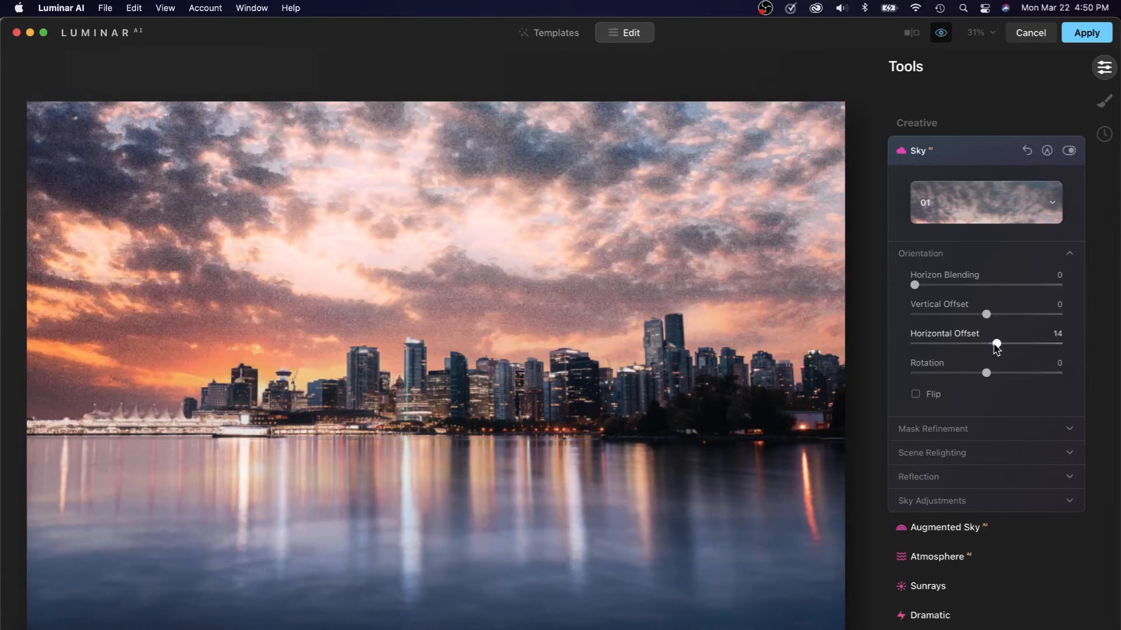
double_click(995, 348)
Step: Try rotating the sky by 24 and flipping it, restoring the original rotation and unflipped orientation
scroll(997, 348, "down", 1)
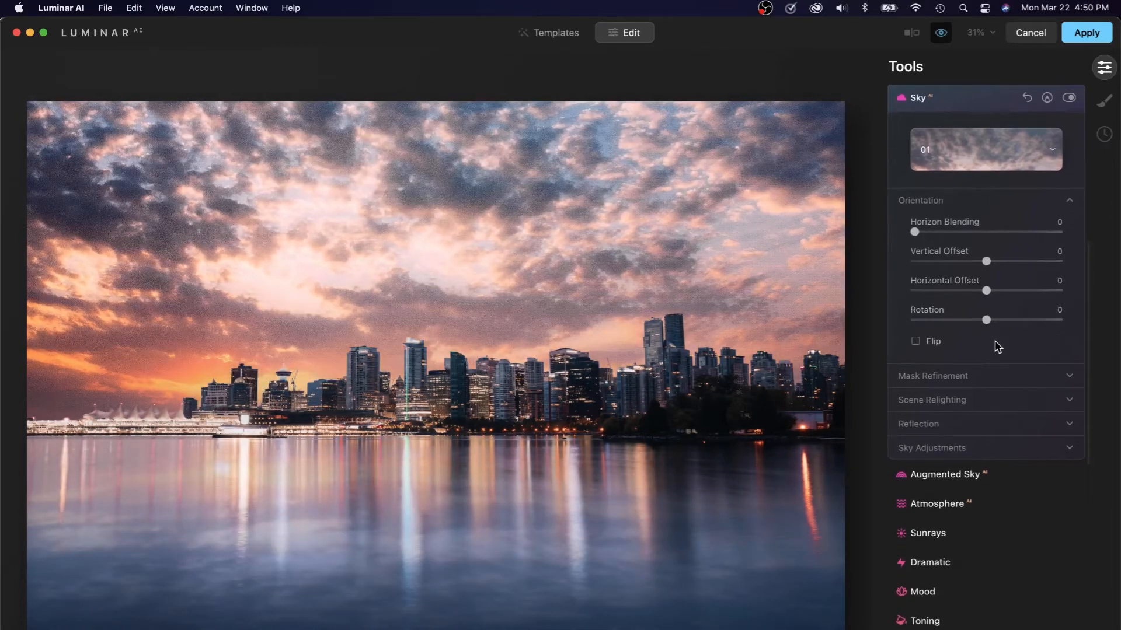
left_click_drag(963, 328, 1028, 331)
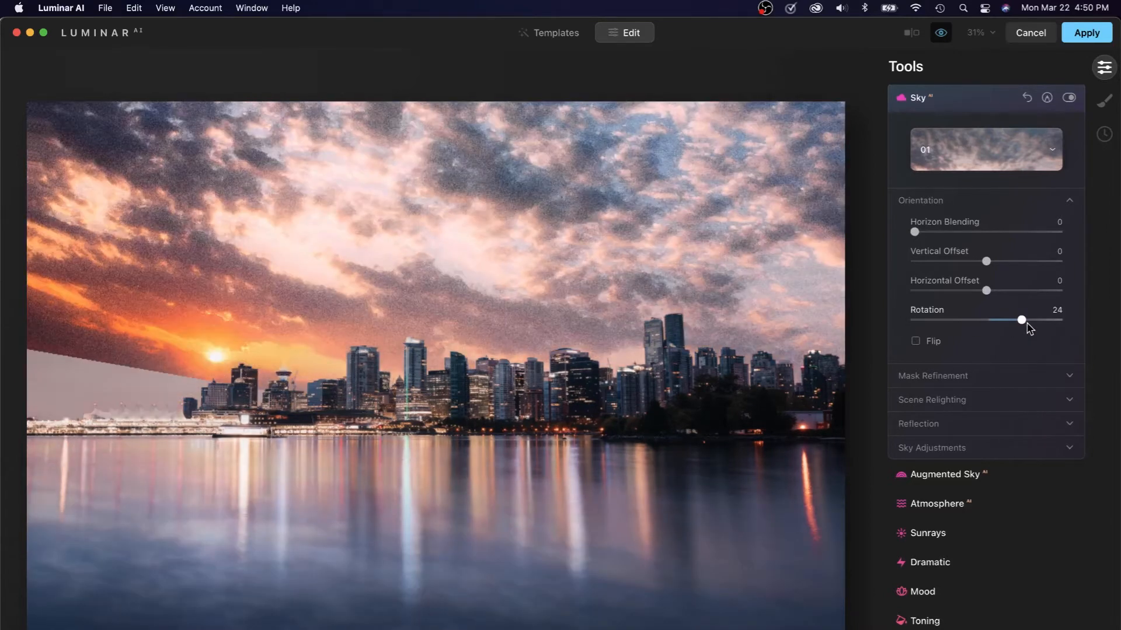
double_click(1023, 322)
left_click(915, 342)
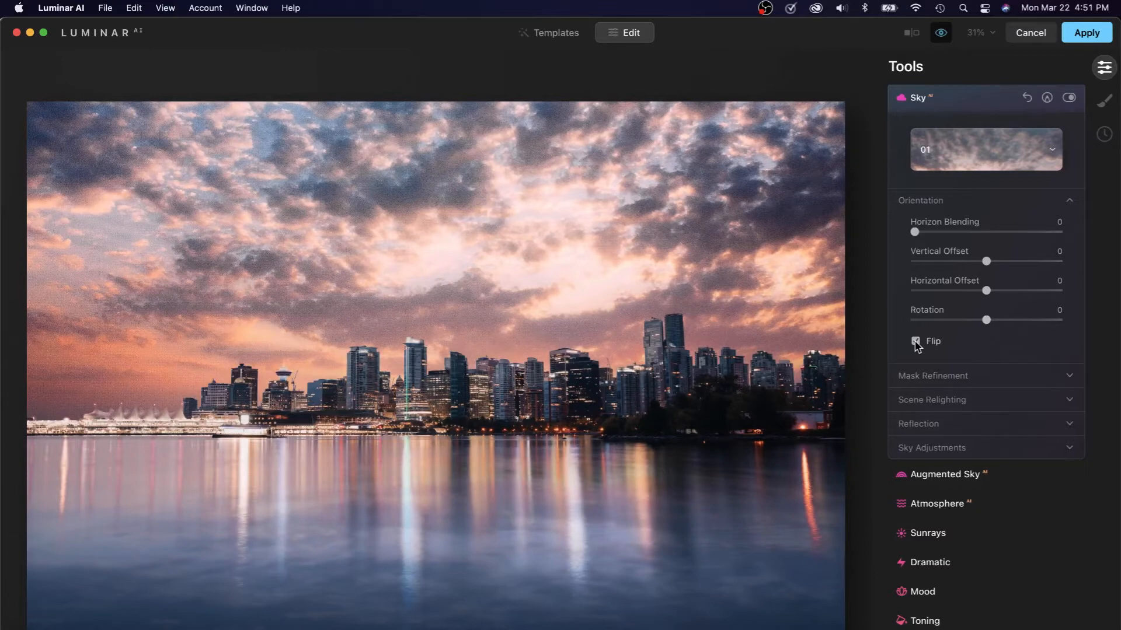
left_click(916, 342)
left_click(916, 342)
left_click(915, 342)
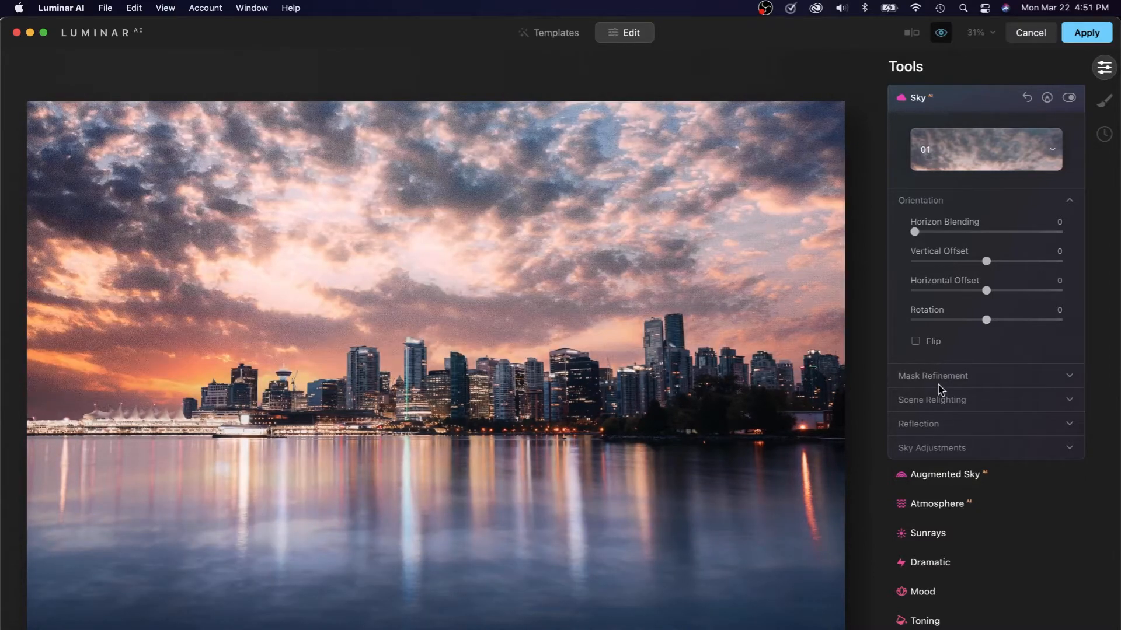
Step: Open the sky's mask refinement settings, examine the building edges at 100% across the skyline, and compare them with the original photo
left_click(940, 382)
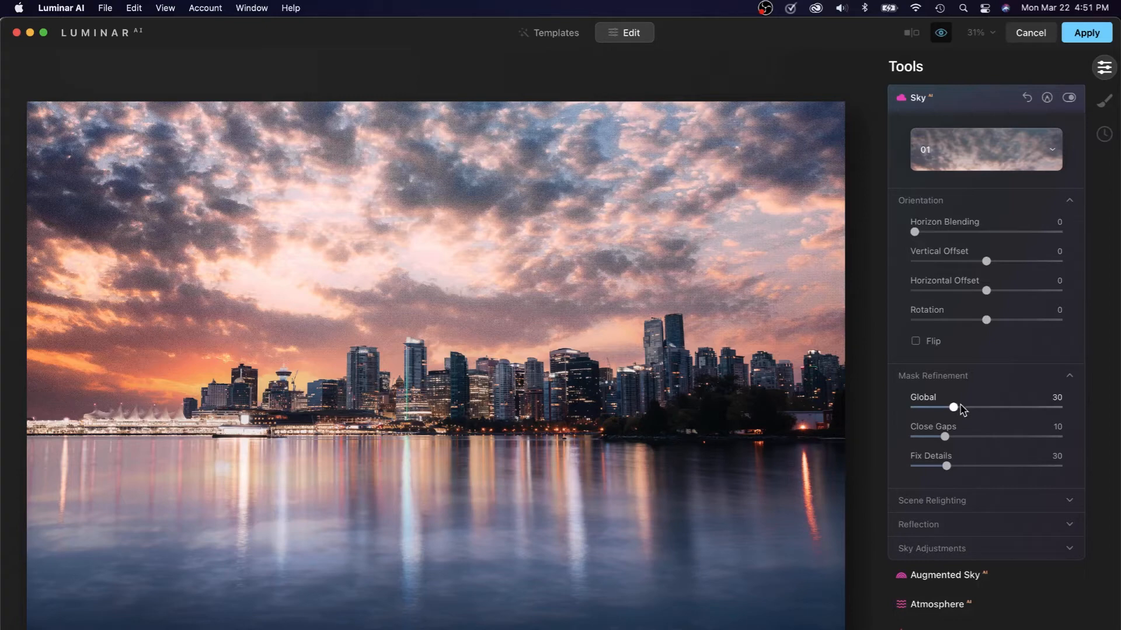
left_click(361, 379)
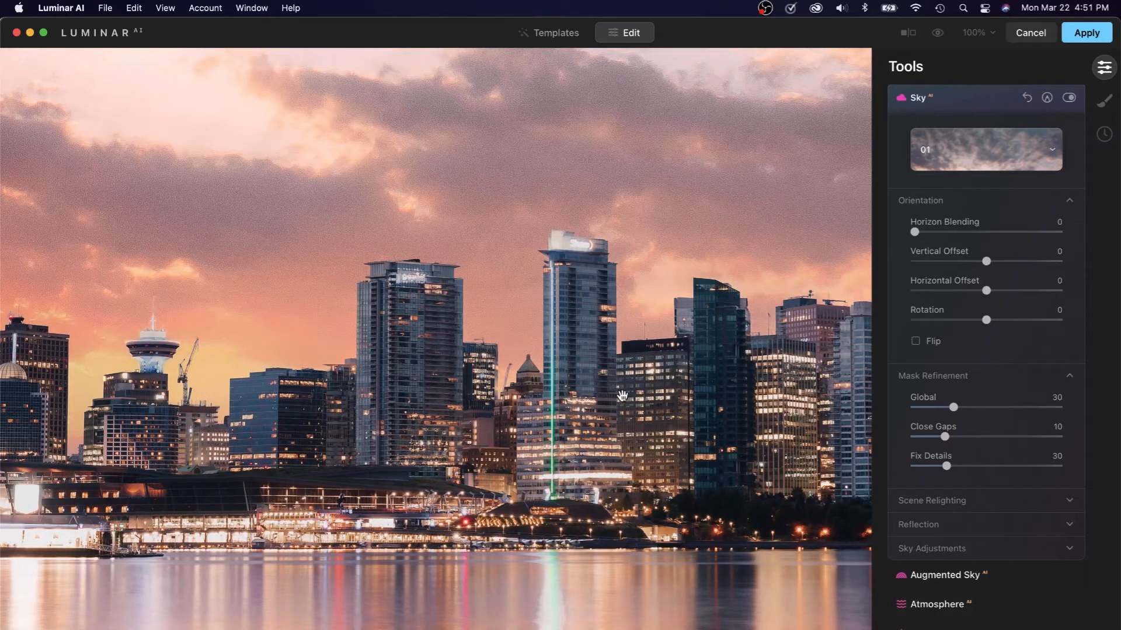
left_click_drag(694, 354, 552, 390)
key("backslash")
key("backslash")
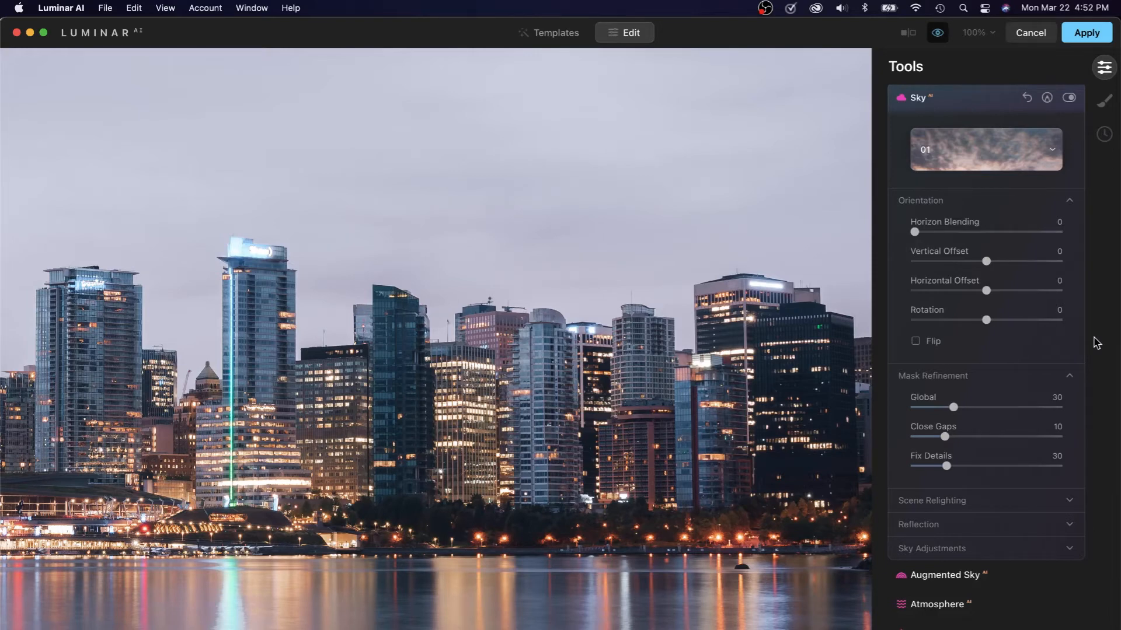
key("backslash")
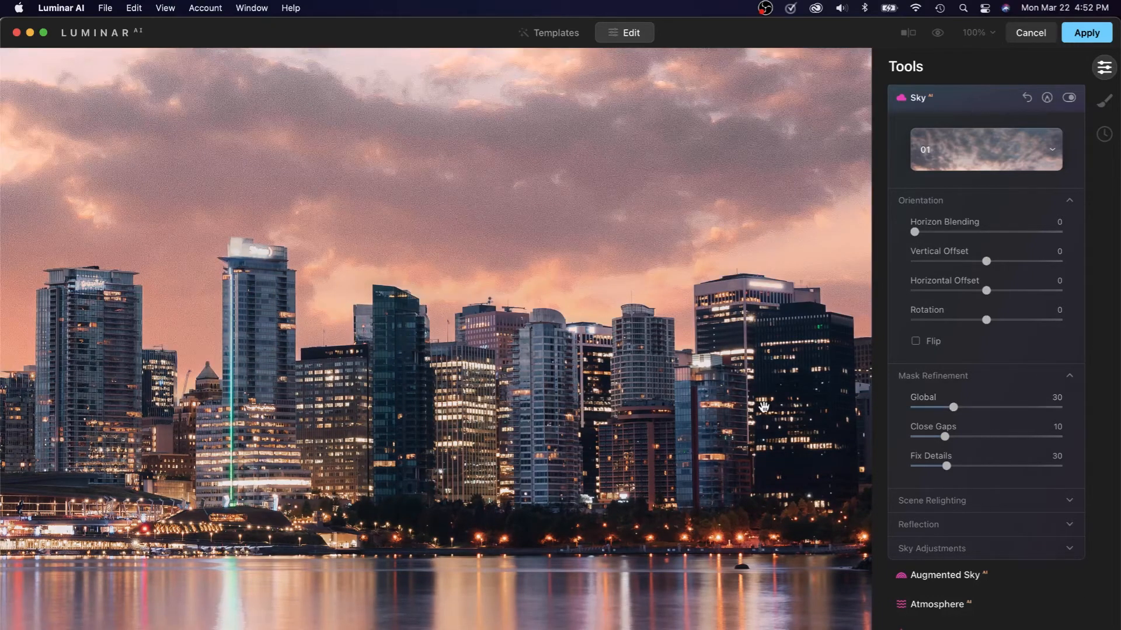
key("super+0")
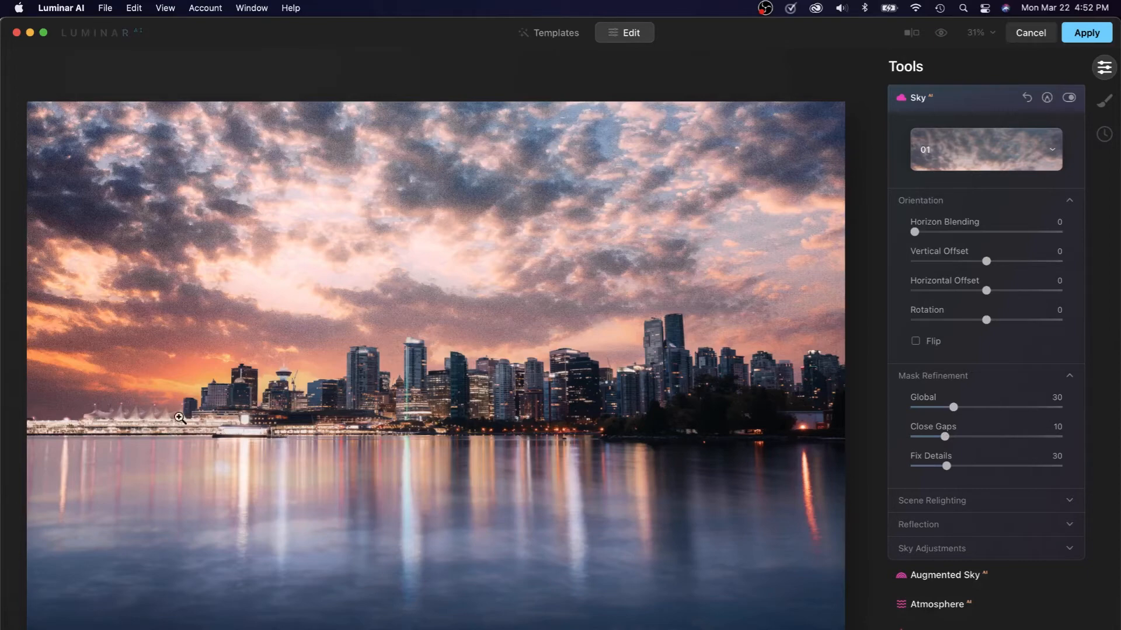
left_click(761, 374)
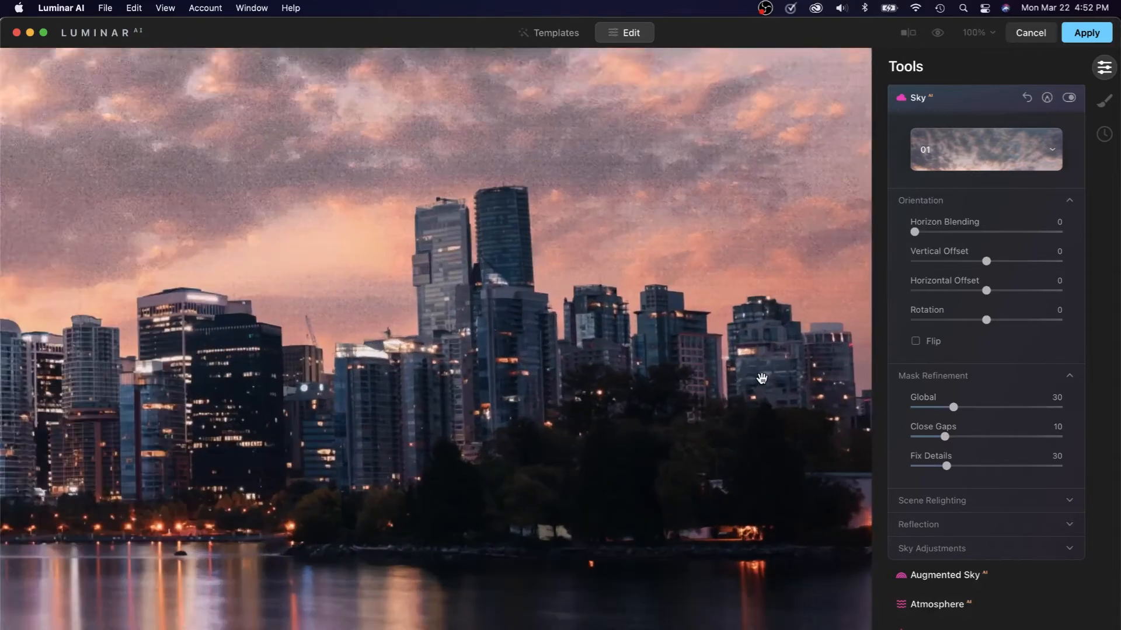
left_click_drag(760, 354, 708, 373)
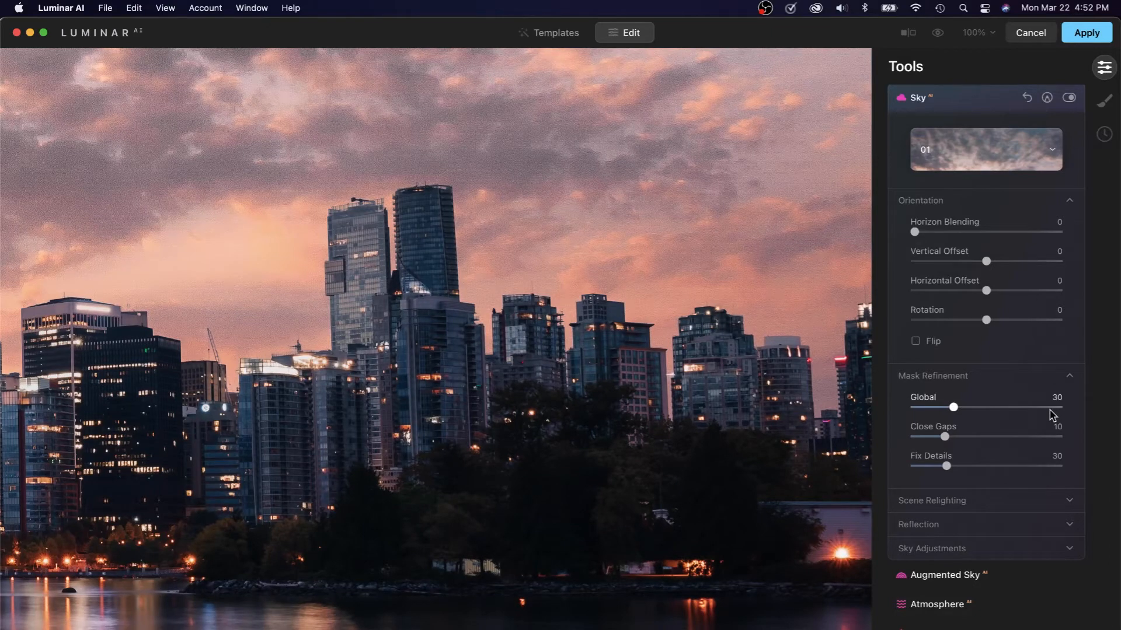
Step: Try a higher Close Gaps value for the sky mask and restore it to 10
left_click(985, 436)
left_click(946, 437)
left_click(631, 422)
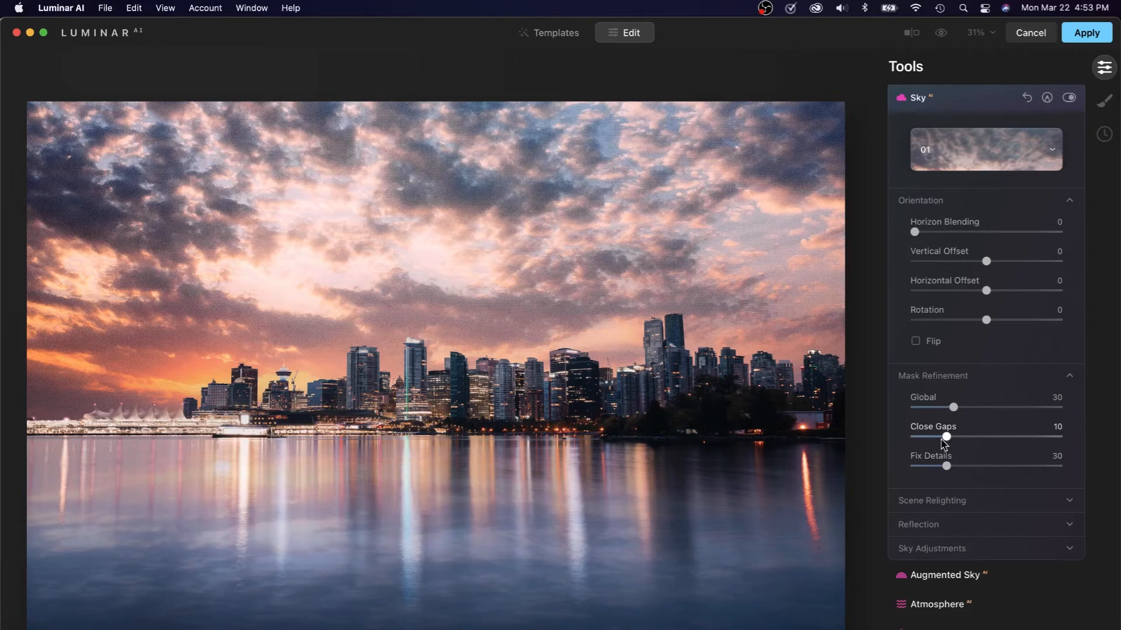
Step: Try Relight Strength at 74 and 0, settle on 68, and set Relight Saturation to 11
left_click(957, 501)
scroll(970, 505, "down", 1)
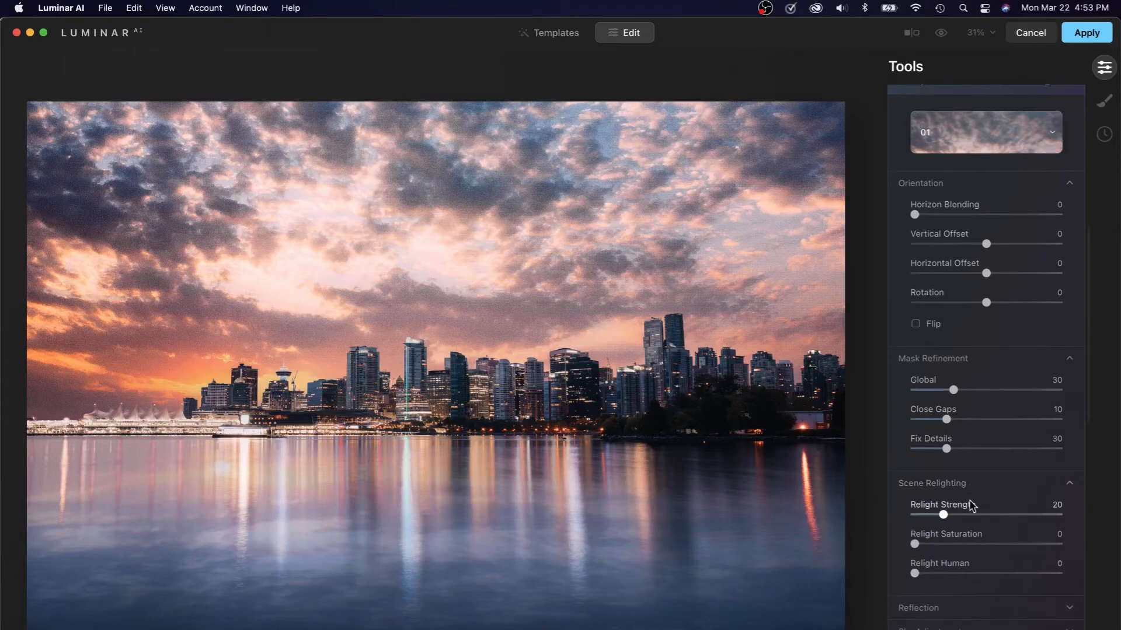
left_click(996, 515)
left_click_drag(996, 517, 1025, 518)
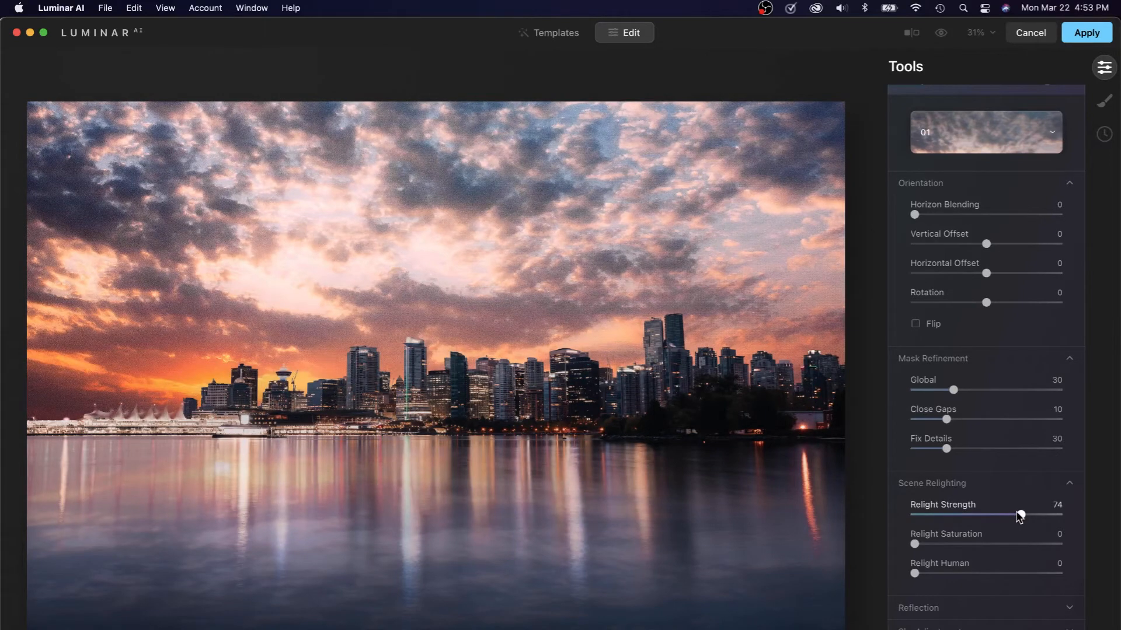
left_click_drag(1018, 518, 892, 518)
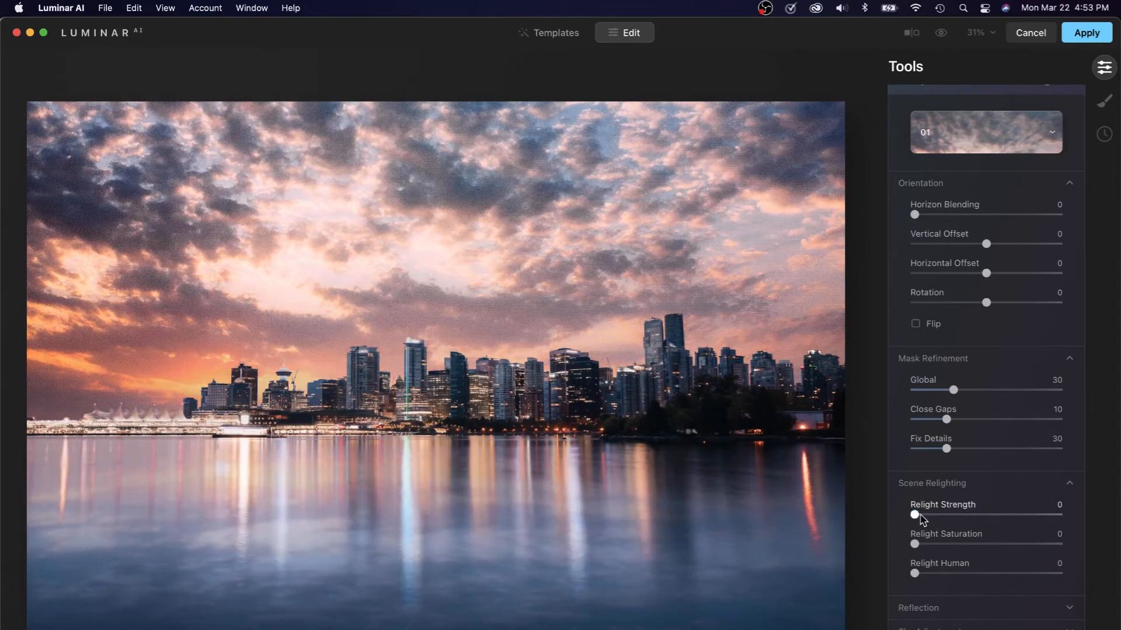
key("backslash")
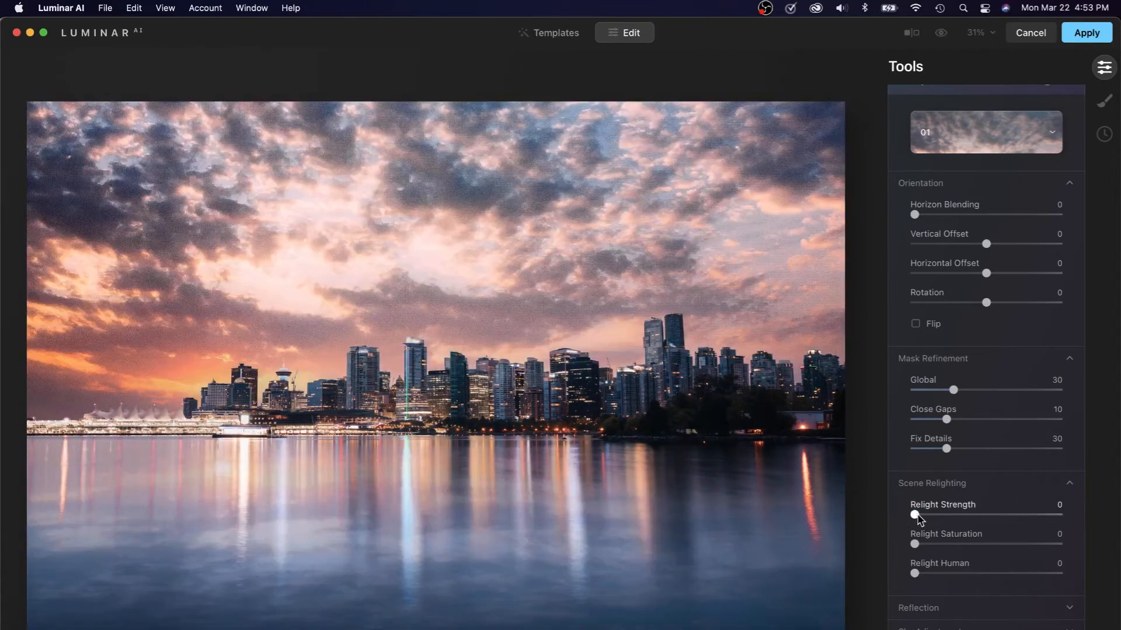
left_click_drag(917, 516, 1028, 517)
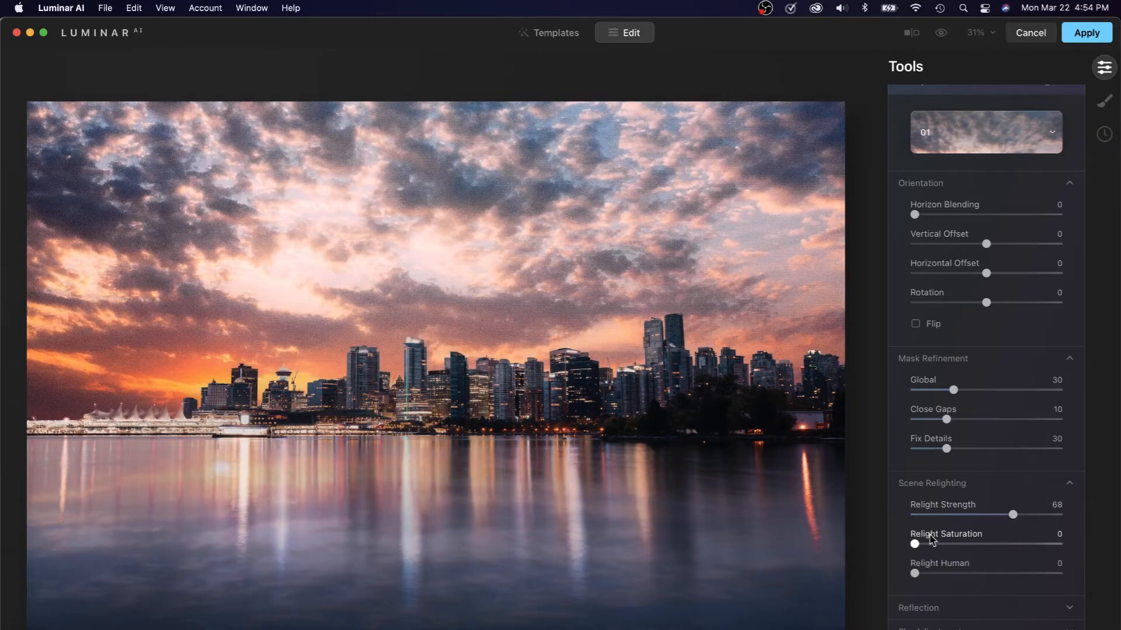
mouse_move(937, 545)
left_mouse_down()
mouse_move(1049, 541)
mouse_move(930, 542)
left_mouse_up()
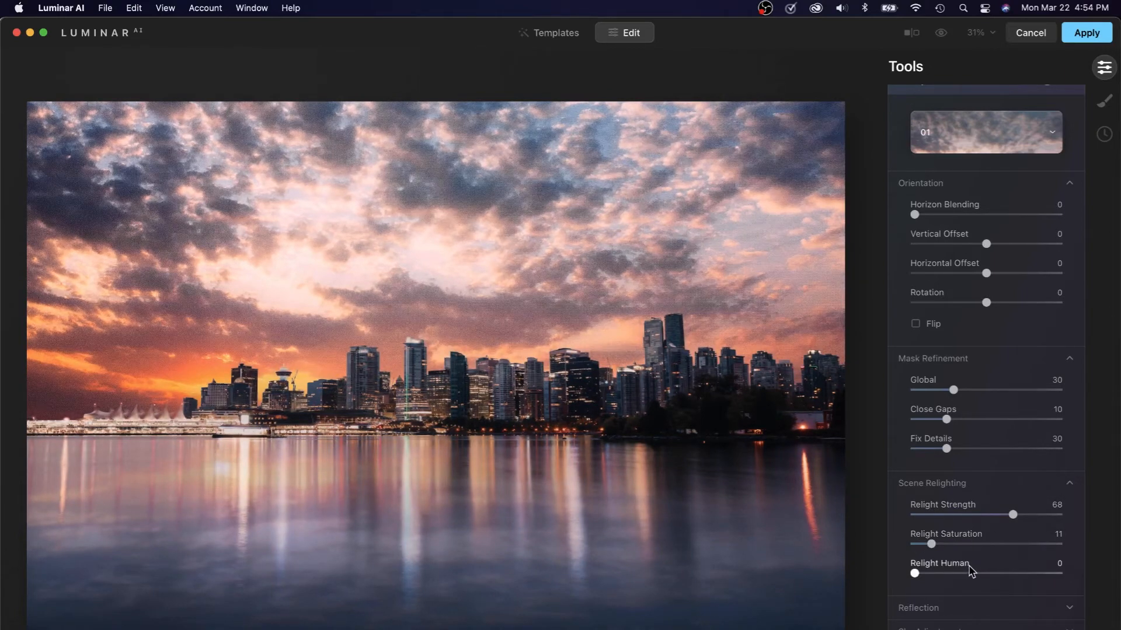
Step: Try a Reflection Amount of 68, set it to 56 for the water, and compare the result with the original photo
scroll(970, 569, "down", 2)
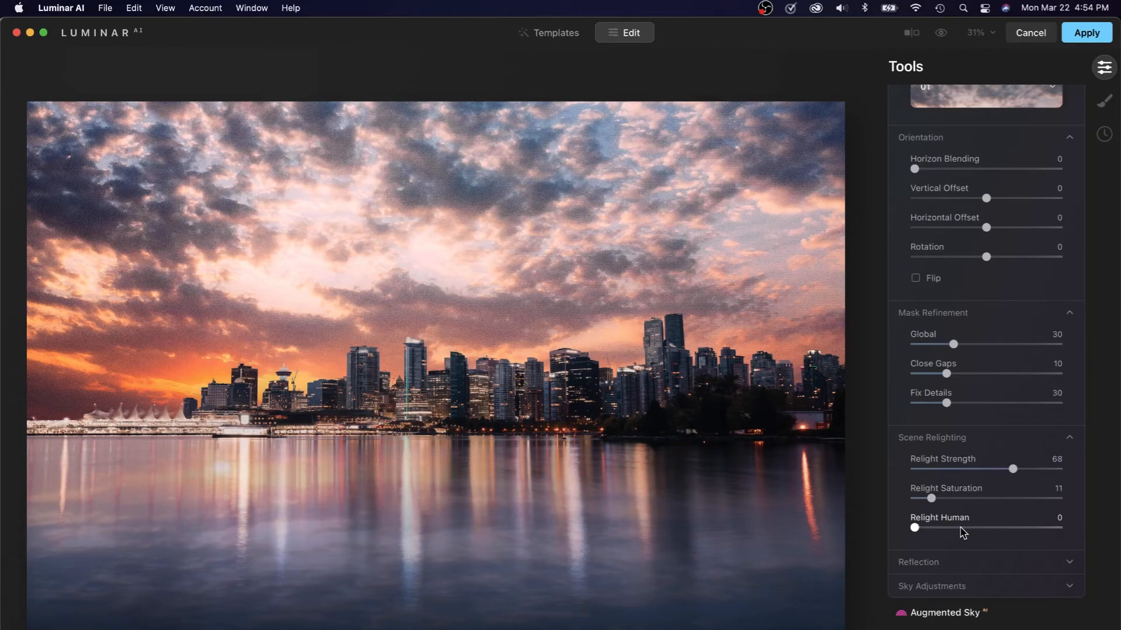
left_click(928, 564)
scroll(955, 547, "down", 3)
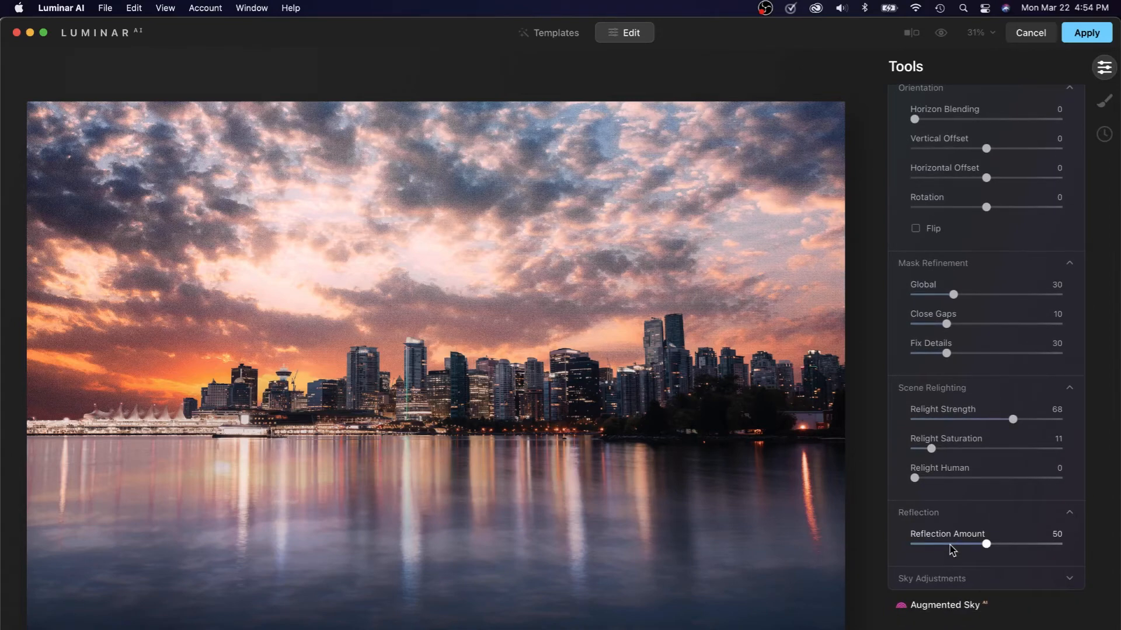
left_click(1011, 544)
mouse_move(1010, 544)
left_mouse_down()
mouse_move(1057, 544)
mouse_move(993, 544)
mouse_move(1016, 544)
left_mouse_up()
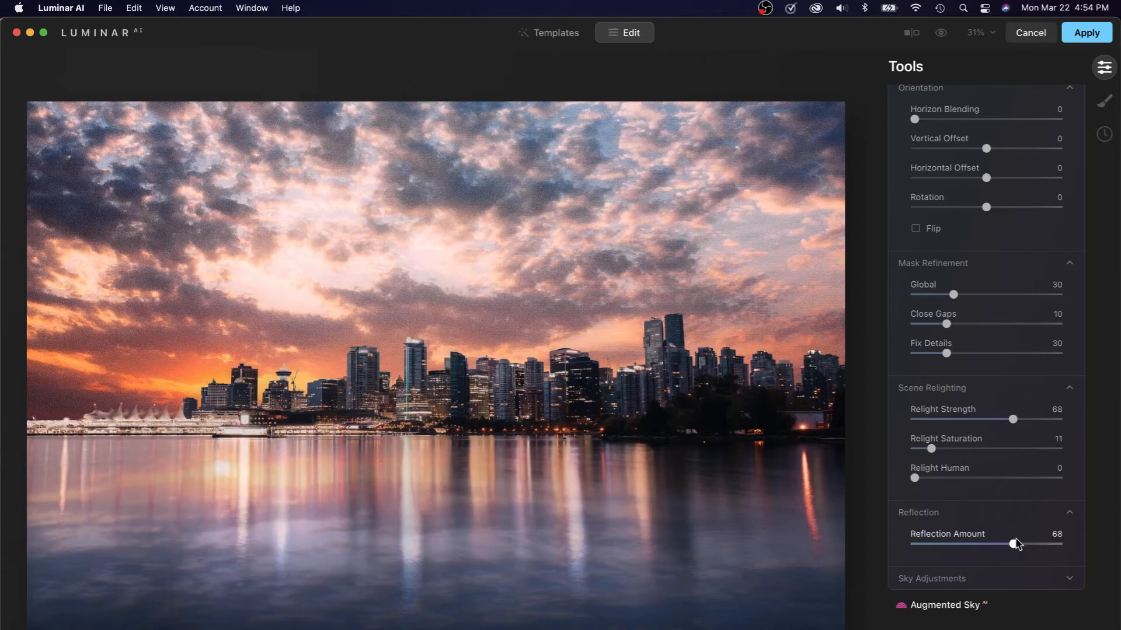
mouse_move(989, 547)
left_mouse_down()
mouse_move(880, 545)
mouse_move(1076, 552)
mouse_move(983, 546)
mouse_move(999, 547)
left_mouse_up()
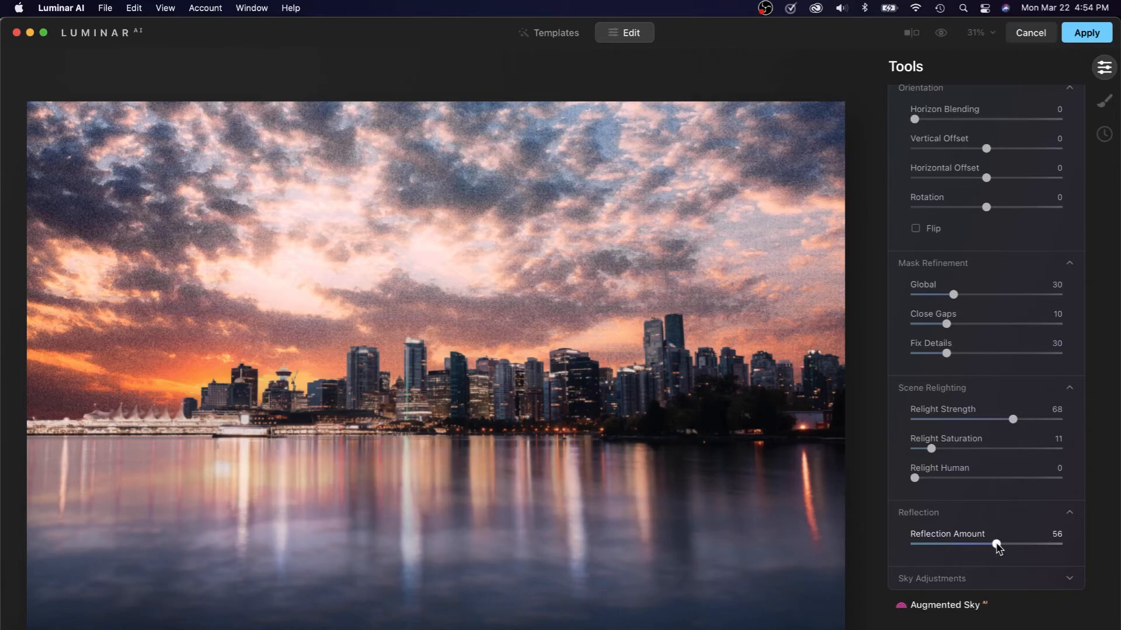
key("backslash")
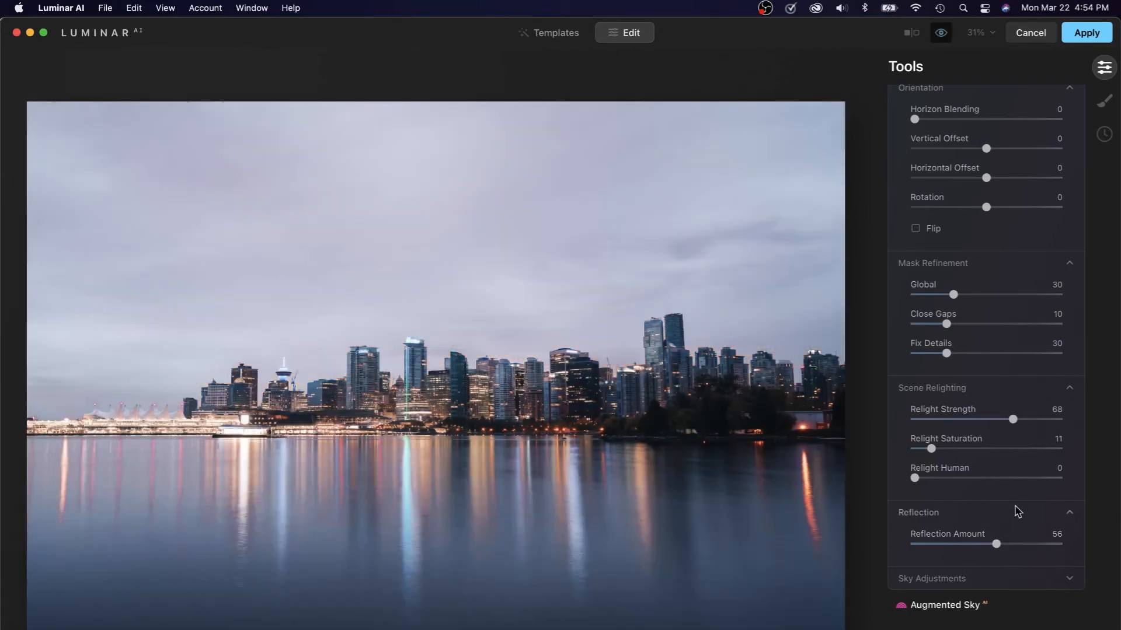
key("backslash")
Step: Open the sky adjustments and set Defocus to 32
scroll(1015, 513, "down", 3)
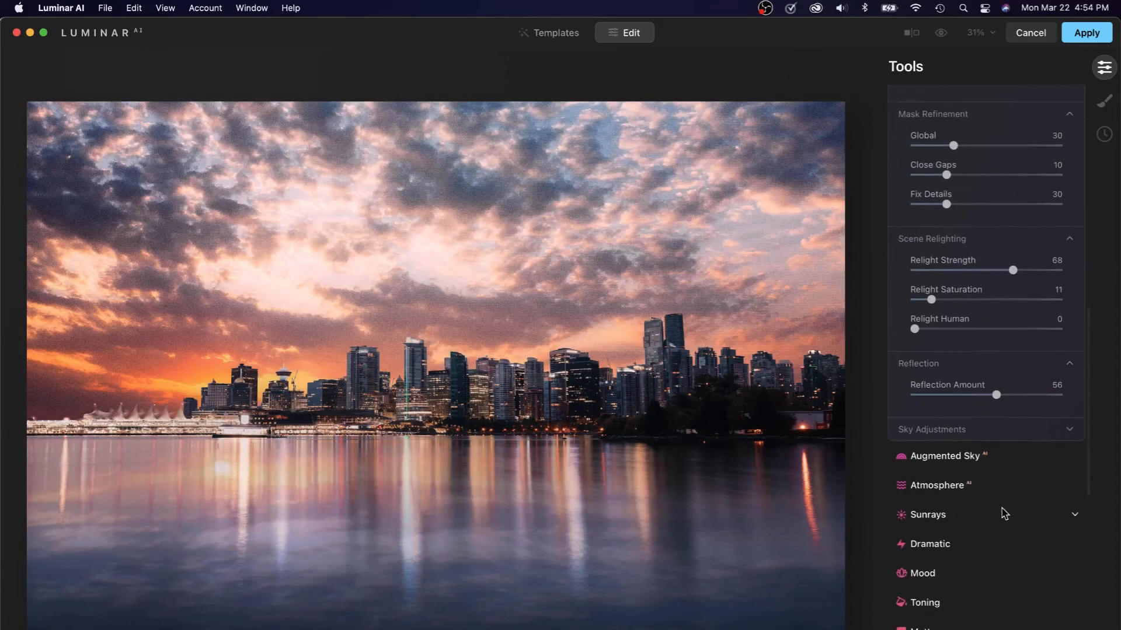
left_click(951, 412)
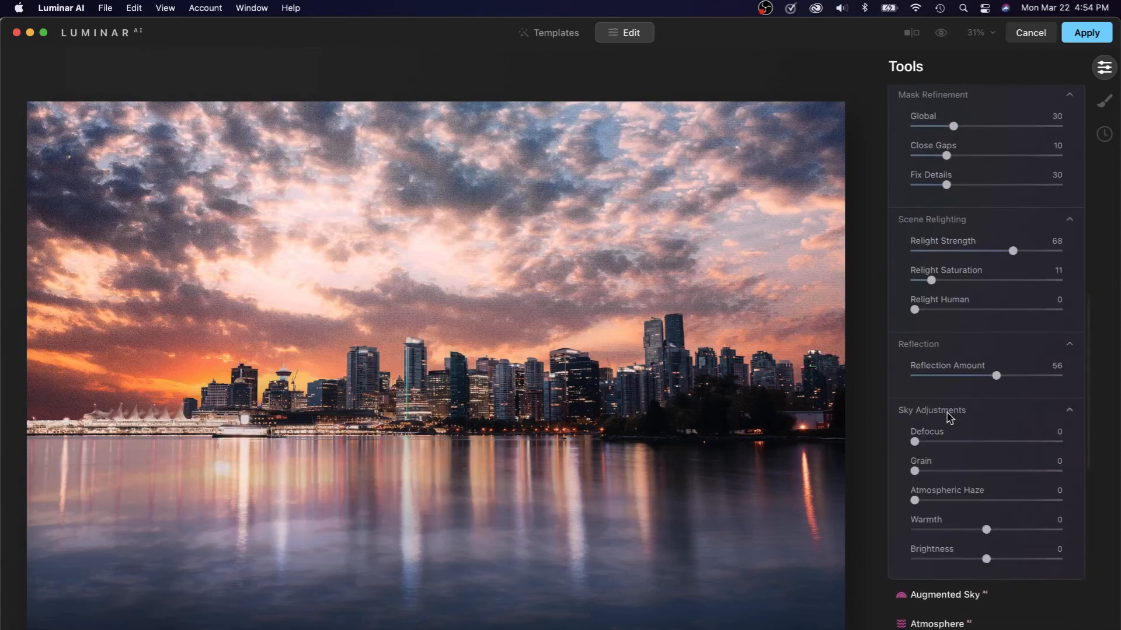
left_click(960, 442)
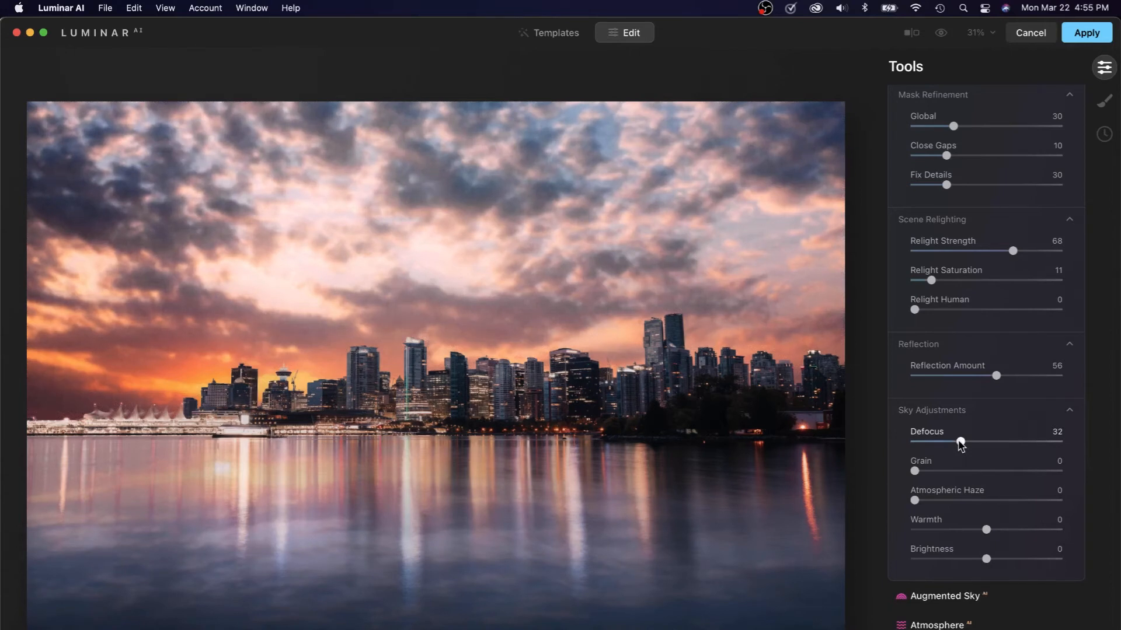
Step: Compare the sky's Defocus at 0 and 100, set it to 0, and try Grain before returning that to 0
left_click_drag(960, 443, 903, 449)
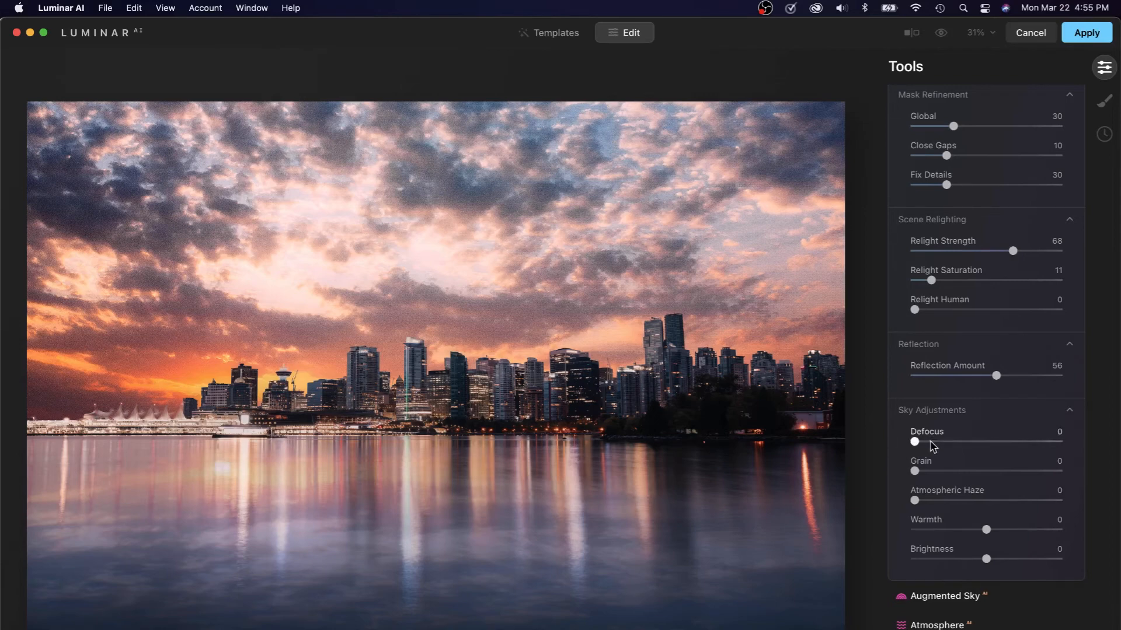
left_click_drag(935, 445, 1112, 449)
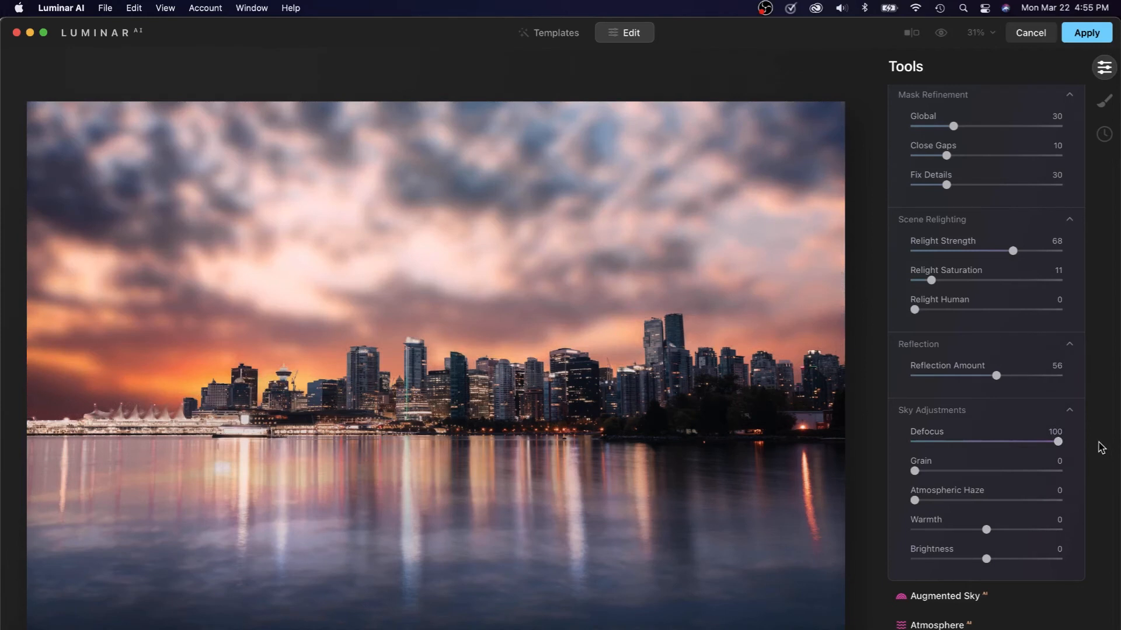
left_click_drag(1020, 447, 846, 453)
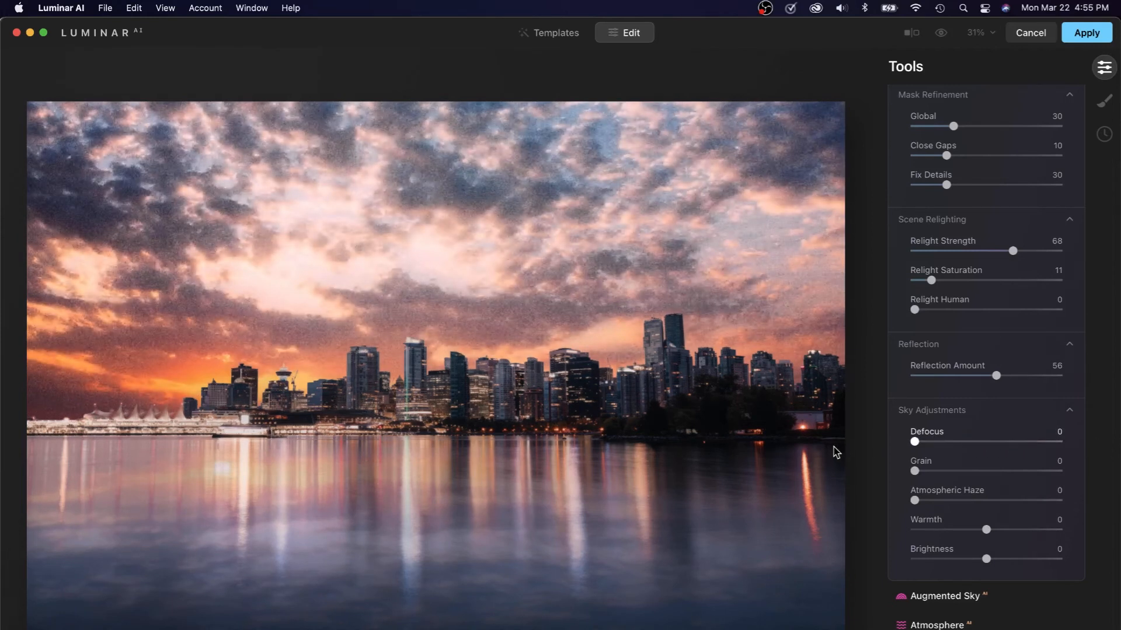
left_click_drag(975, 472, 914, 472)
Step: Try Atmospheric Haze at 47 and at a much higher value, and return it to 0
left_click(983, 500)
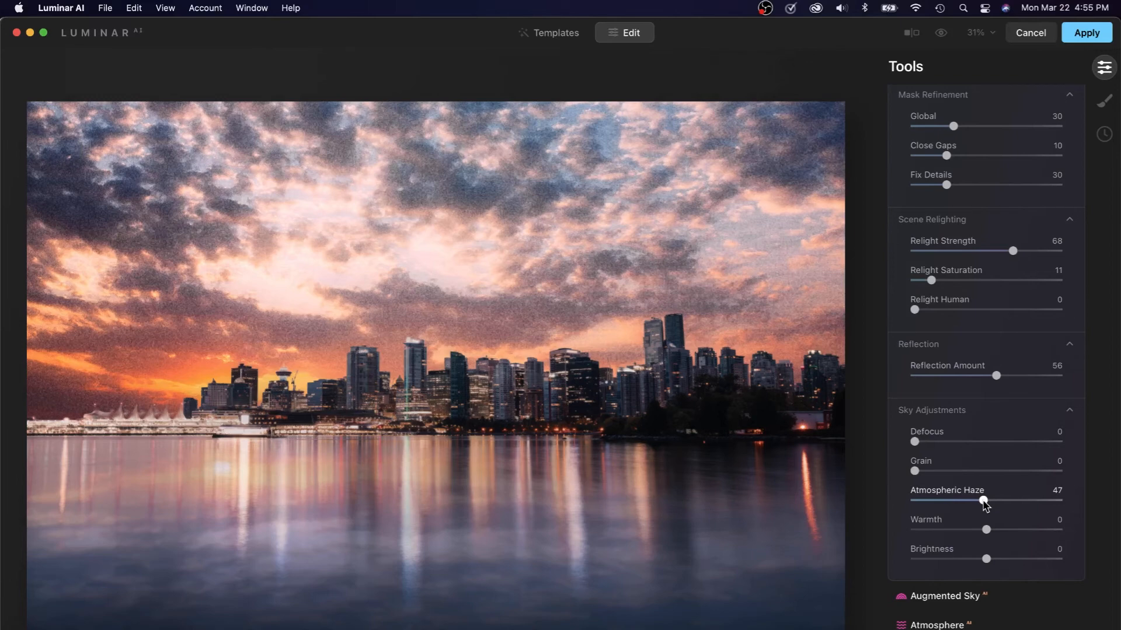
left_click_drag(985, 506, 903, 505)
left_click(1054, 500)
left_click_drag(1059, 501, 912, 500)
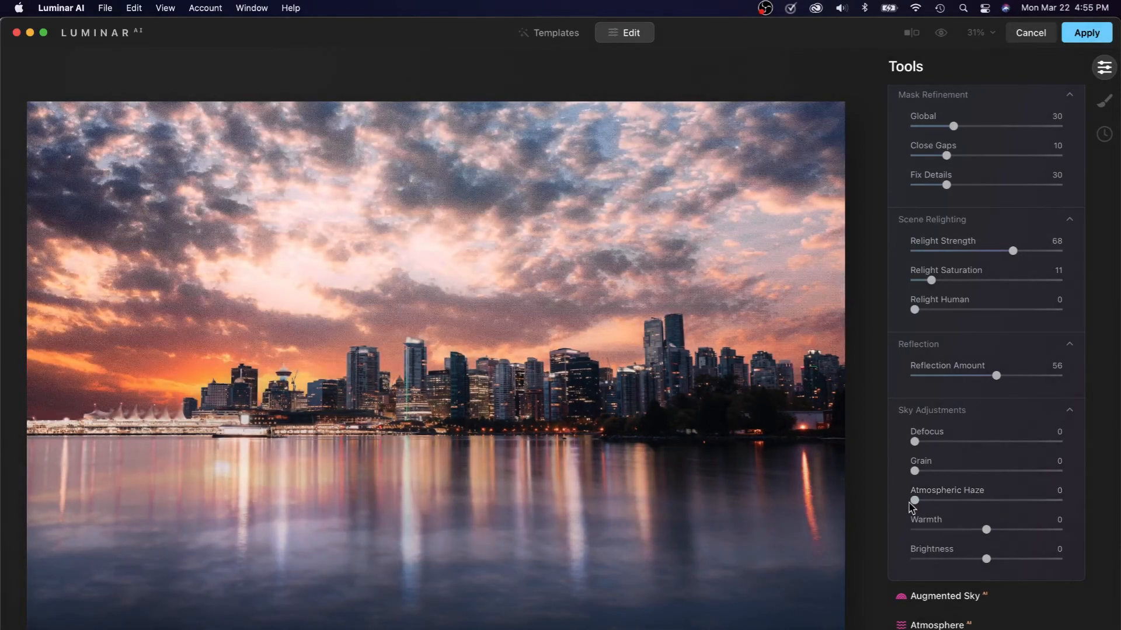
Step: Try a higher Warmth and a lower Brightness for the sky, and reset both to 0
scroll(1009, 498, "down", 2)
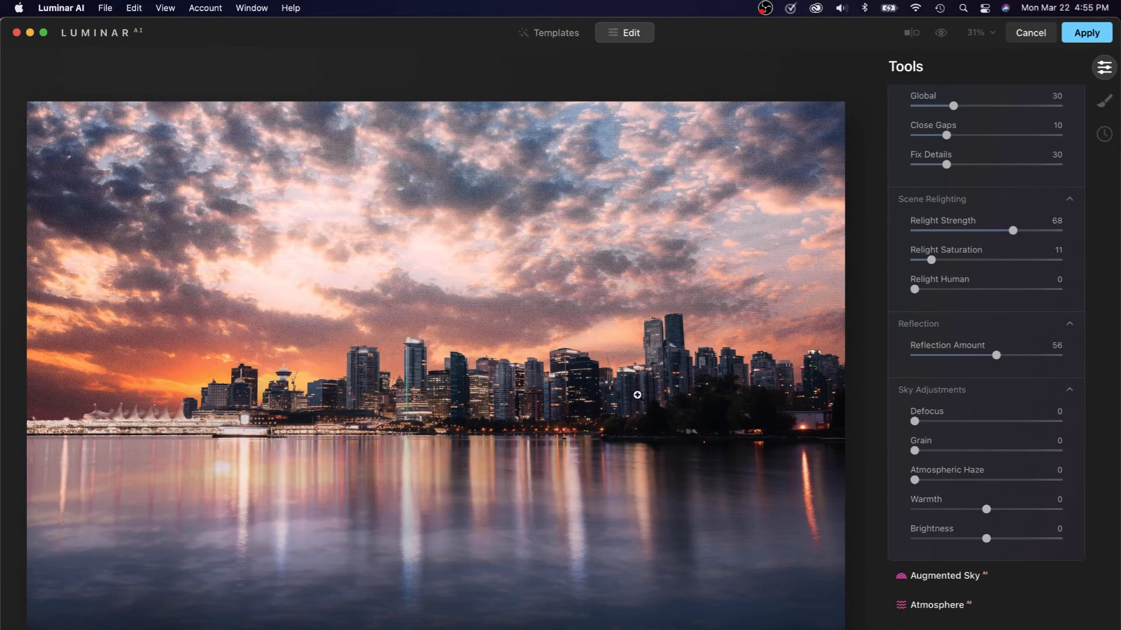
scroll(986, 511, "down", 1)
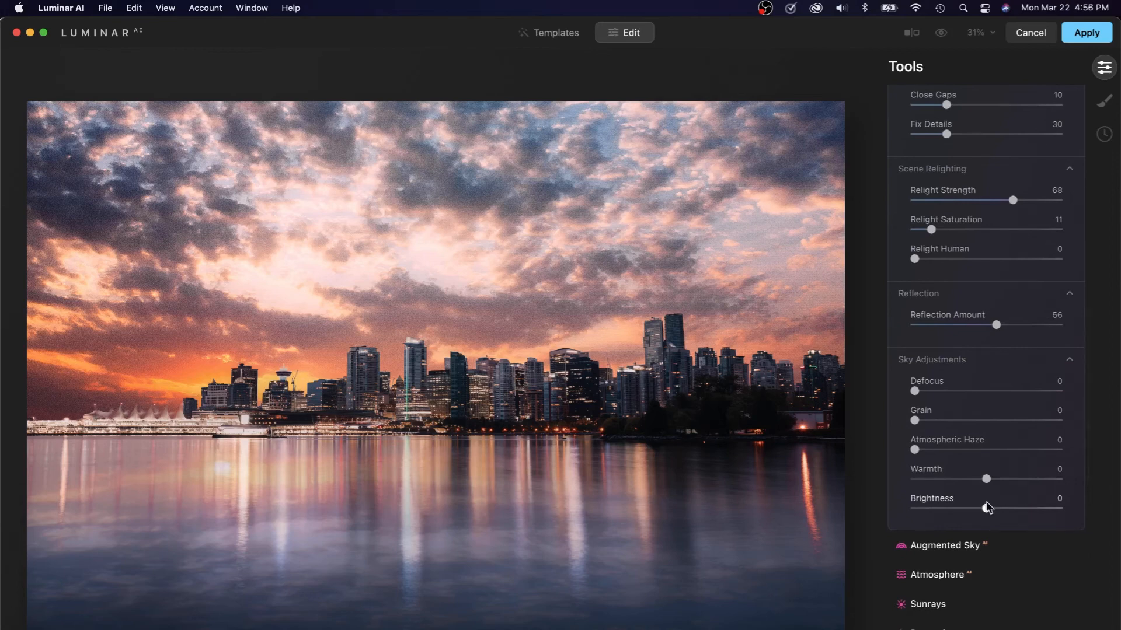
scroll(986, 508, "down", 1)
left_click_drag(986, 469, 968, 497)
double_click(1035, 467)
double_click(969, 499)
Step: Collapse the Mask Refinement, Scene Relighting, Reflection, Sky Adjustments and Orientation sections of Sky AI
scroll(986, 478, "up", 2)
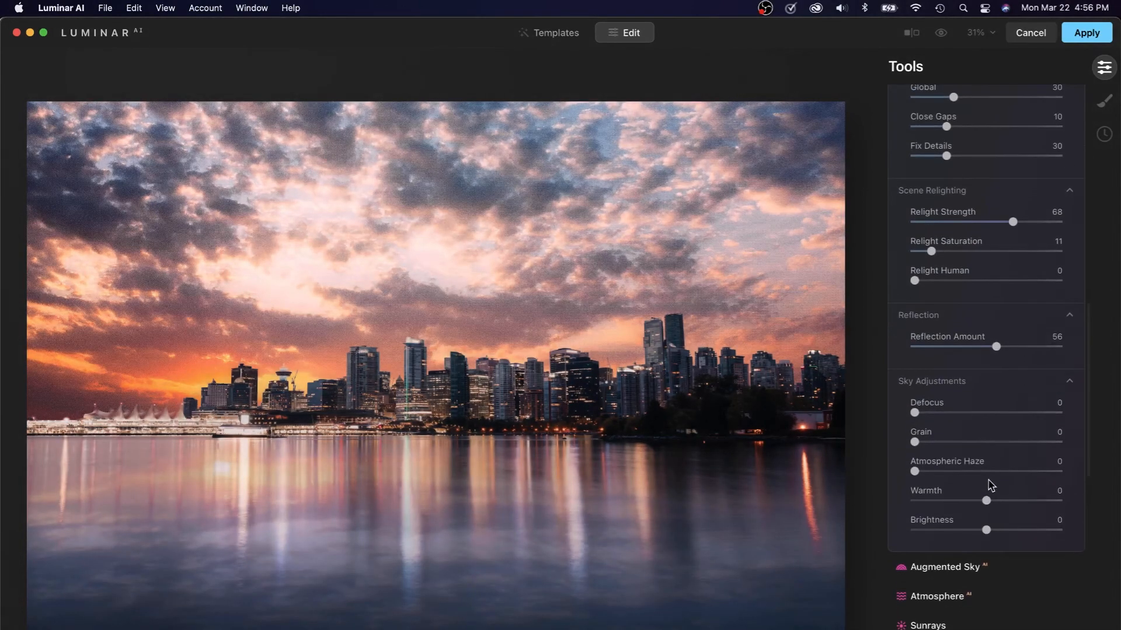
scroll(966, 292, "up", 5)
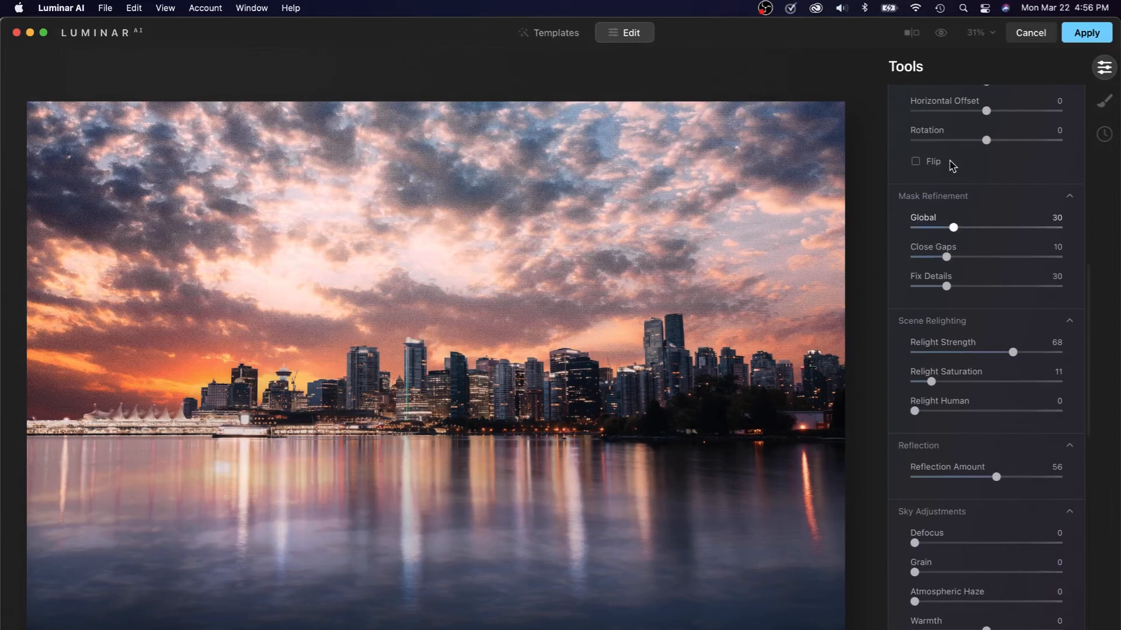
left_click(941, 196)
left_click(938, 220)
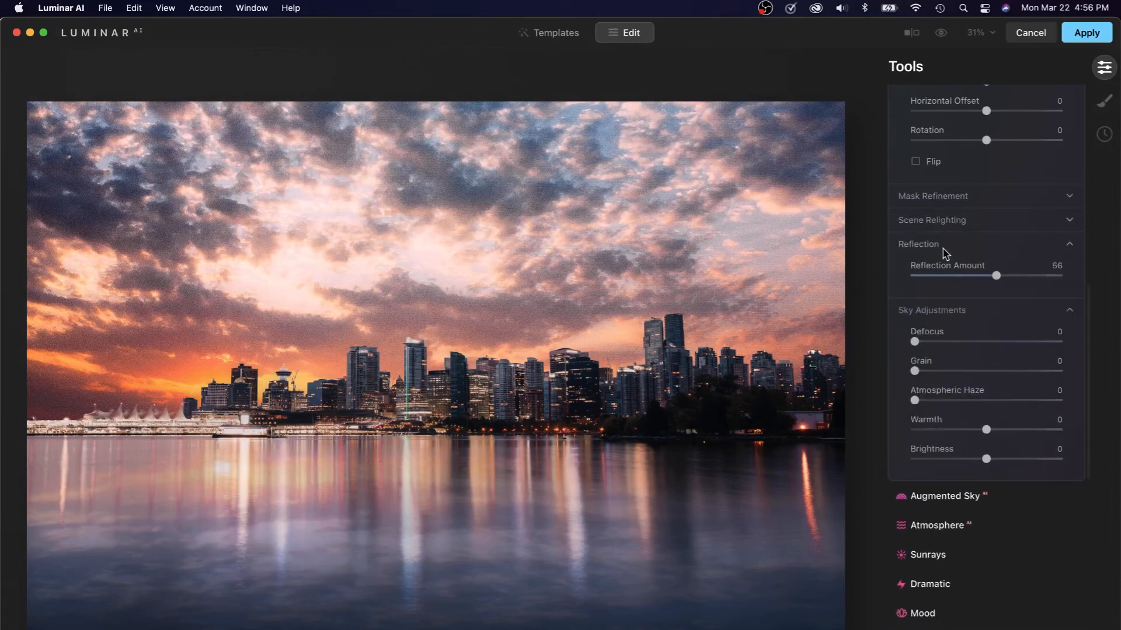
left_click(944, 245)
left_click(963, 269)
scroll(963, 269, "up", 5)
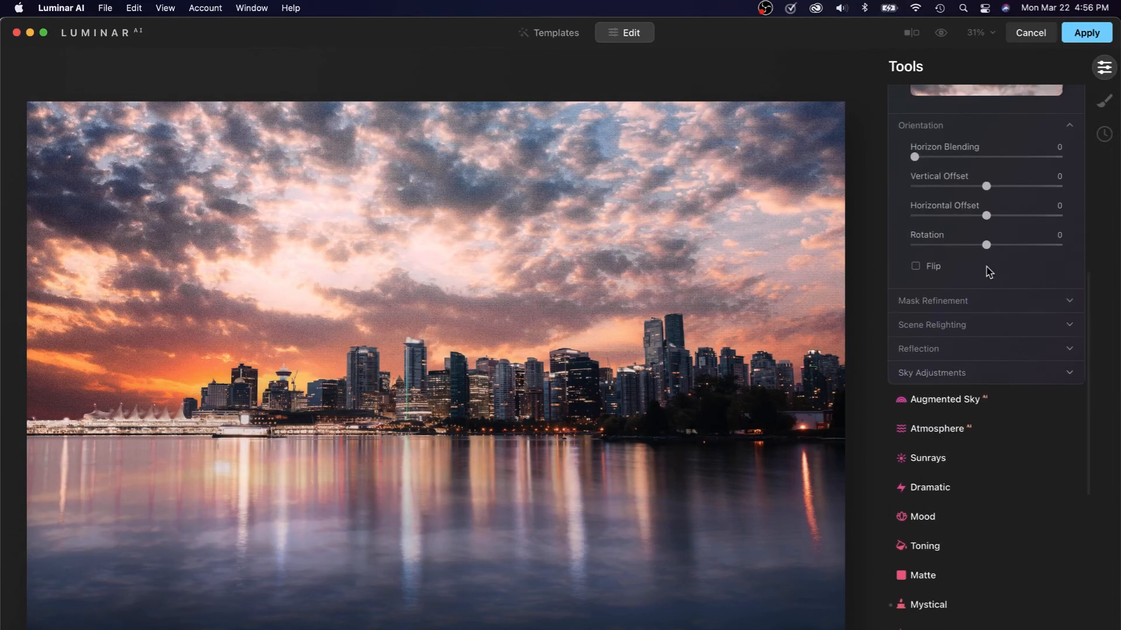
left_click(924, 203)
Step: Try the purple sunset sky 05 (1), the pink sky and the pale streaked sky, and reselect the cloud-covered sunset sky
left_click(969, 152)
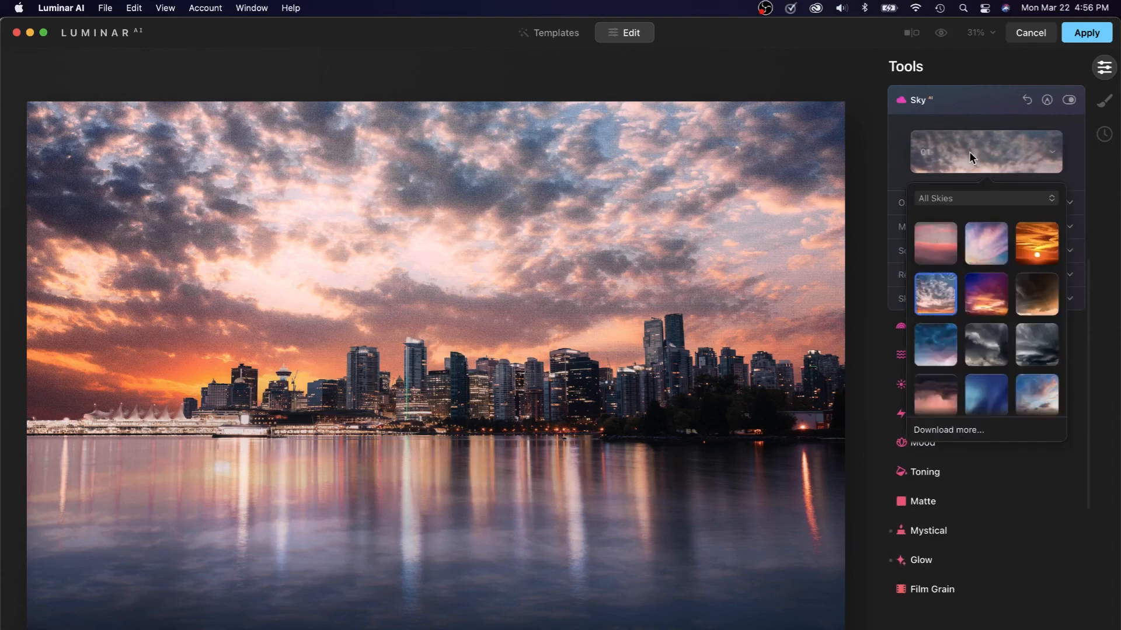
left_click(979, 292)
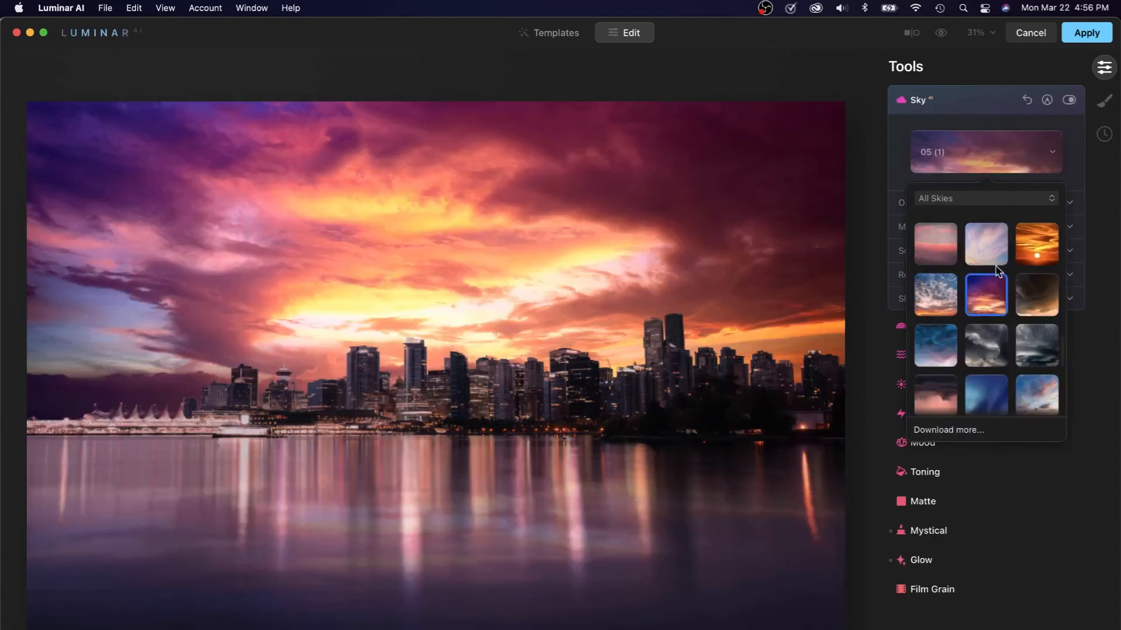
left_click(934, 251)
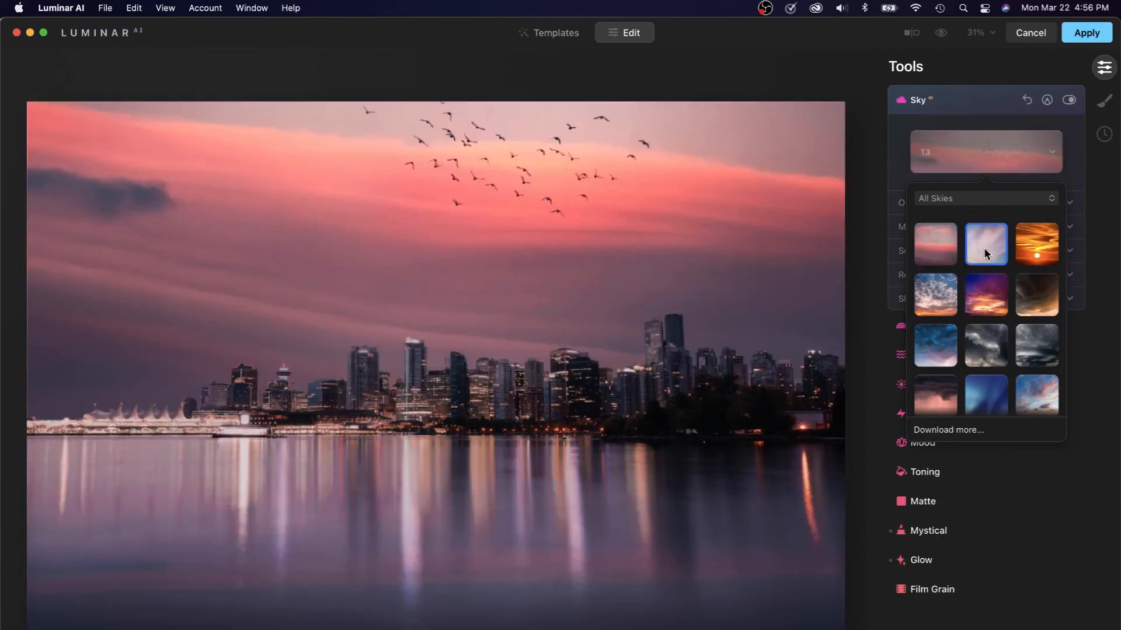
left_click(983, 248)
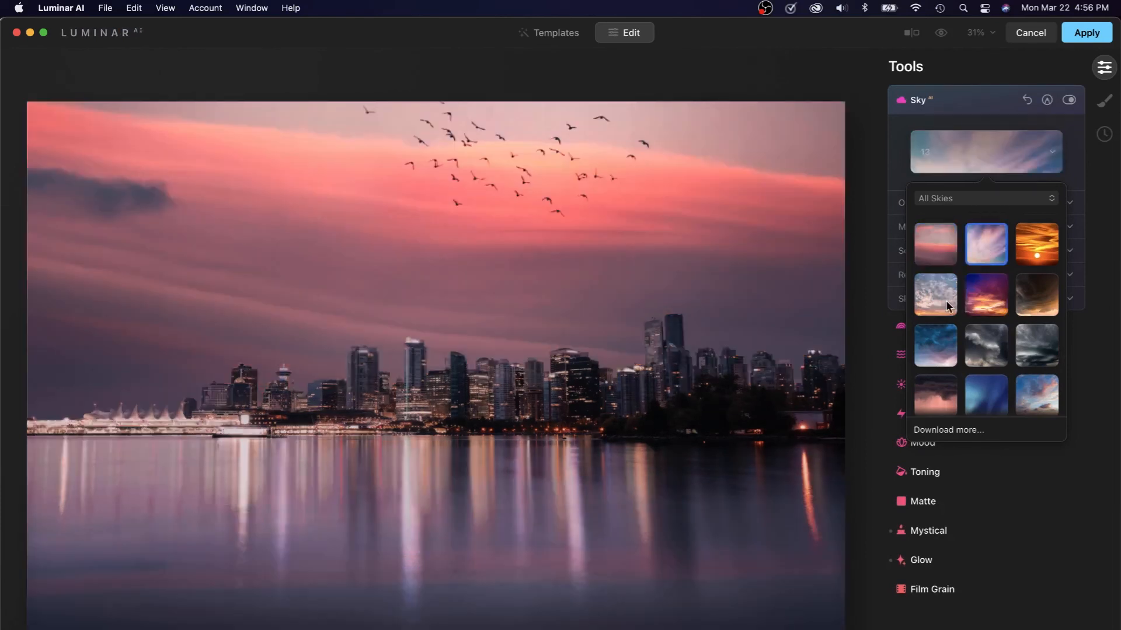
left_click(946, 302)
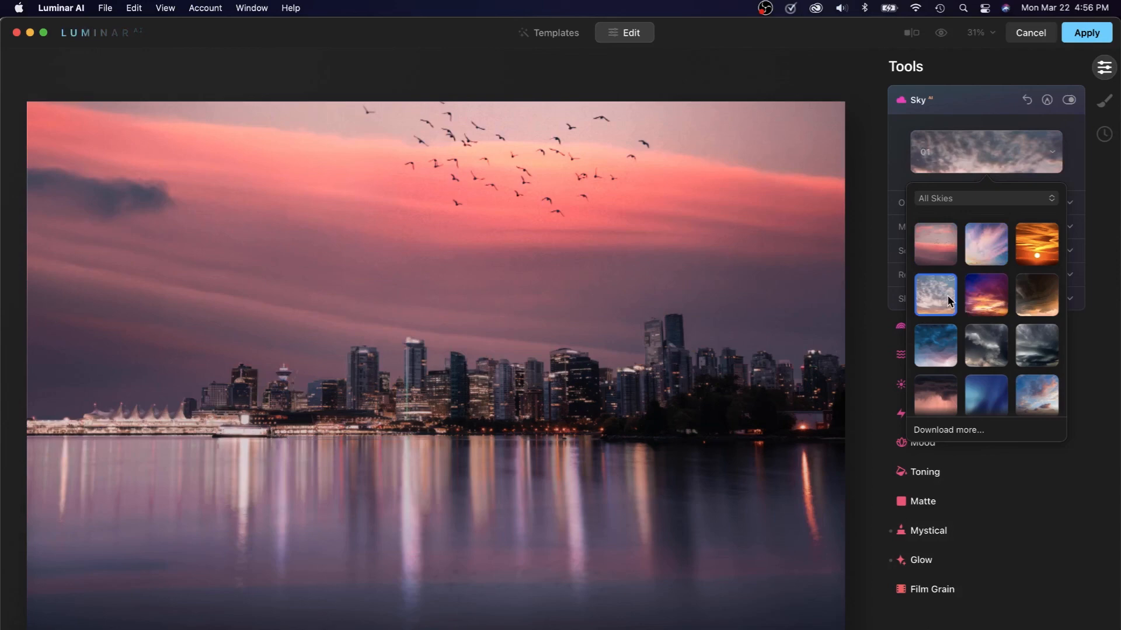